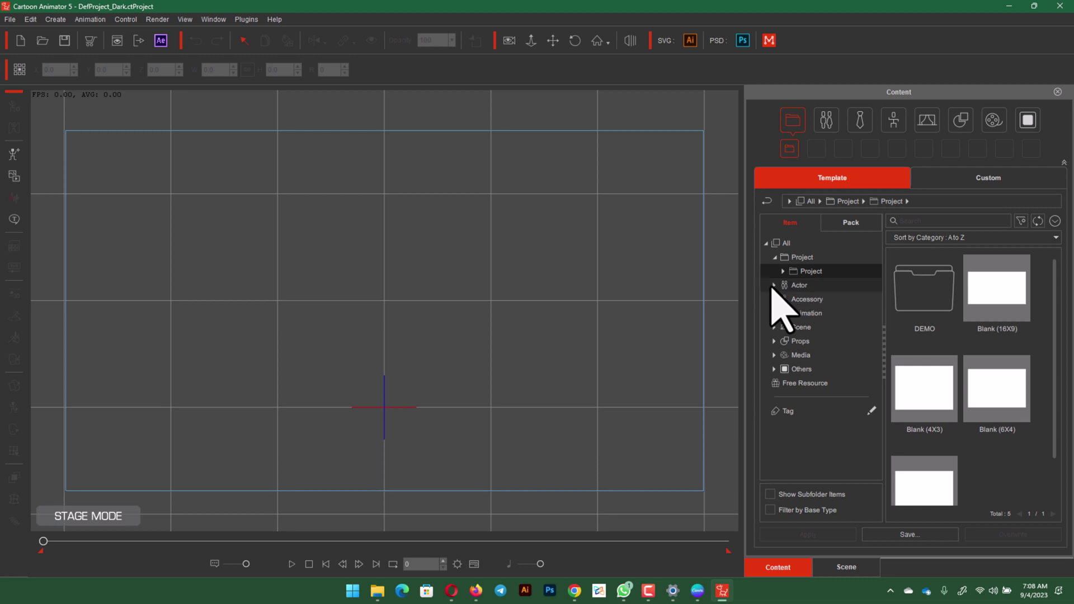
- Add the male character in the white hoodie from the 1_G3 360 Human actors to the stage
{"action": "left_click", "coordinate": [775, 286]}
{"action": "left_click", "coordinate": [817, 301]}
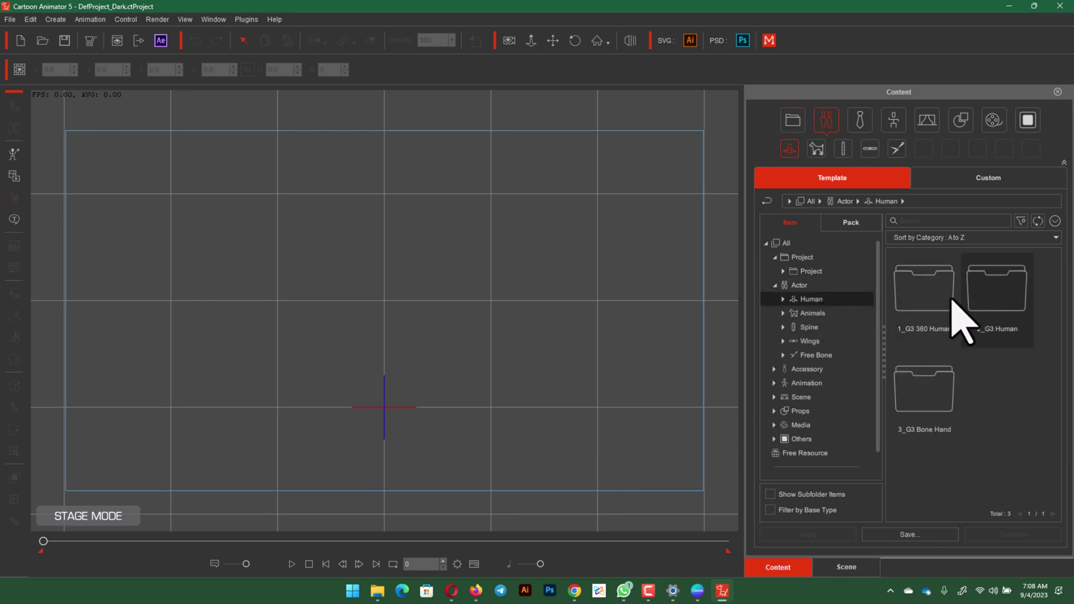
{"action": "double_click", "coordinate": [929, 303]}
{"action": "left_click_drag", "start_coordinate": [997, 442], "coordinate": [375, 266]}
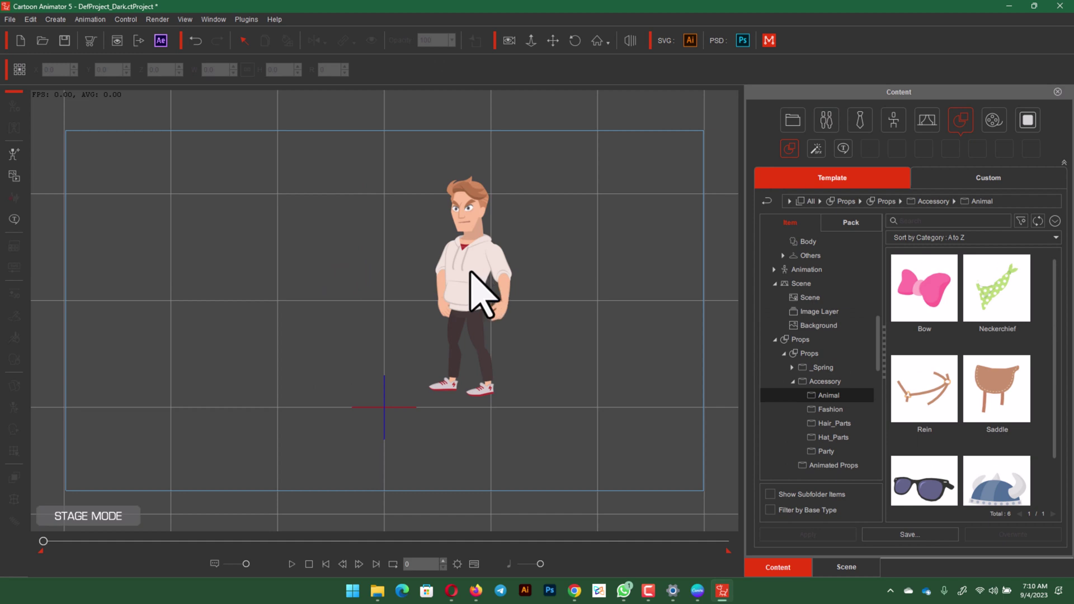
- Move the character to the left part of the stage, at about X -96.3, Y 11.7
{"action": "left_click", "coordinate": [478, 270]}
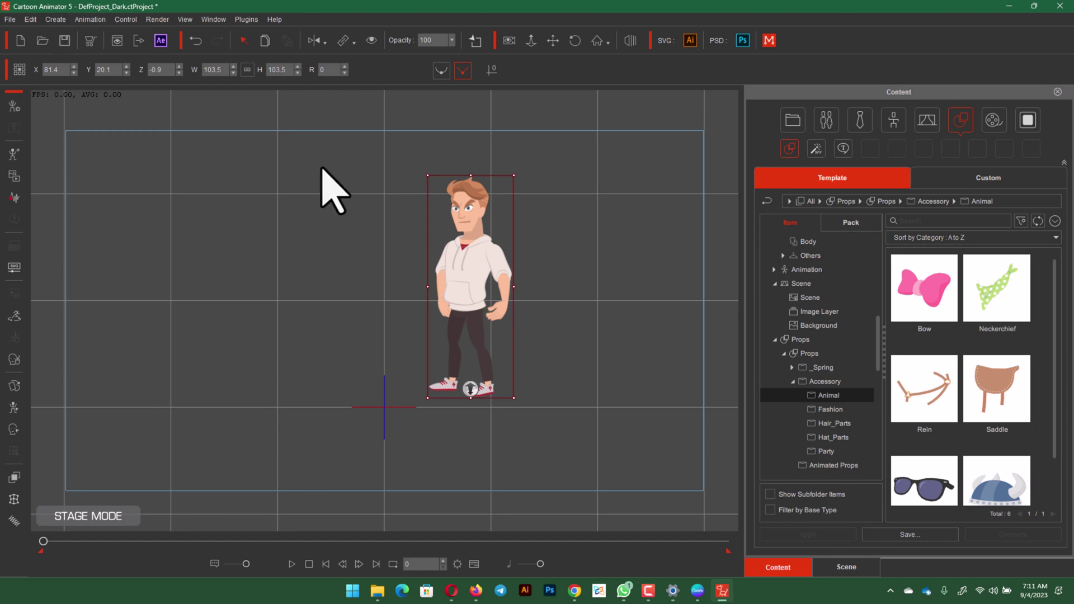
{"action": "left_click", "coordinate": [582, 252]}
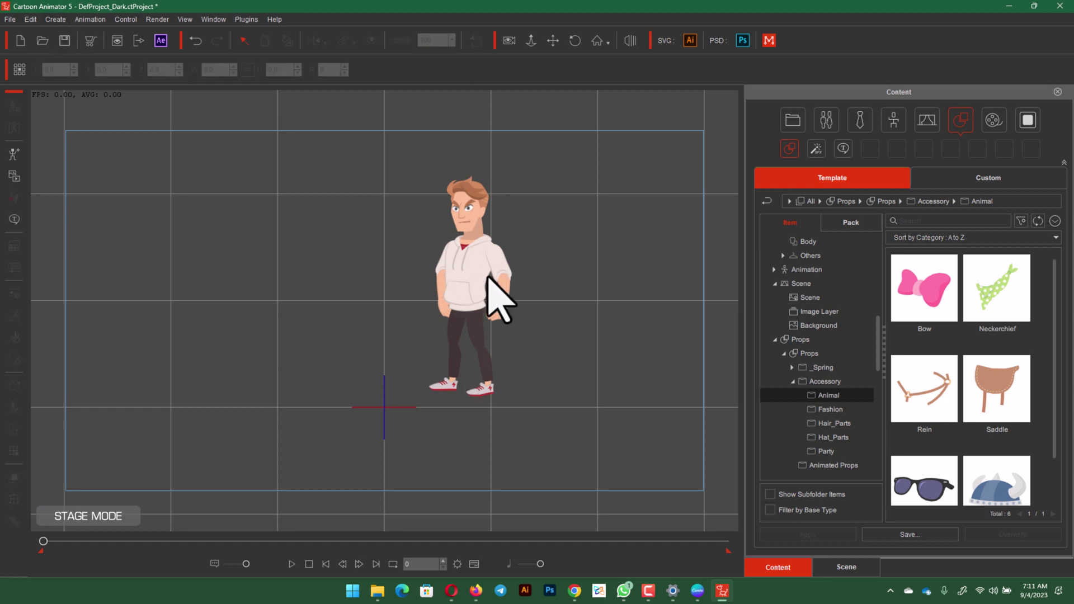
{"action": "left_click", "coordinate": [483, 276]}
{"action": "left_click_drag", "start_coordinate": [384, 270], "coordinate": [346, 271]}
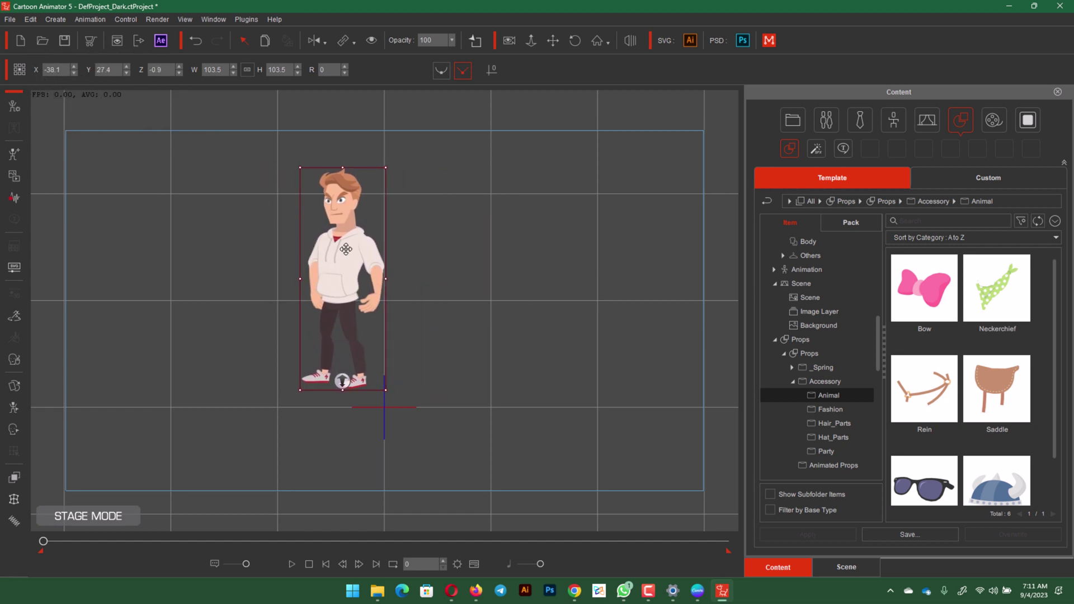
{"action": "mouse_move", "coordinate": [341, 259]}
{"action": "left_mouse_down"}
{"action": "mouse_move", "coordinate": [525, 268]}
{"action": "mouse_move", "coordinate": [202, 273]}
{"action": "mouse_move", "coordinate": [493, 274]}
{"action": "mouse_move", "coordinate": [276, 274]}
{"action": "left_mouse_up"}
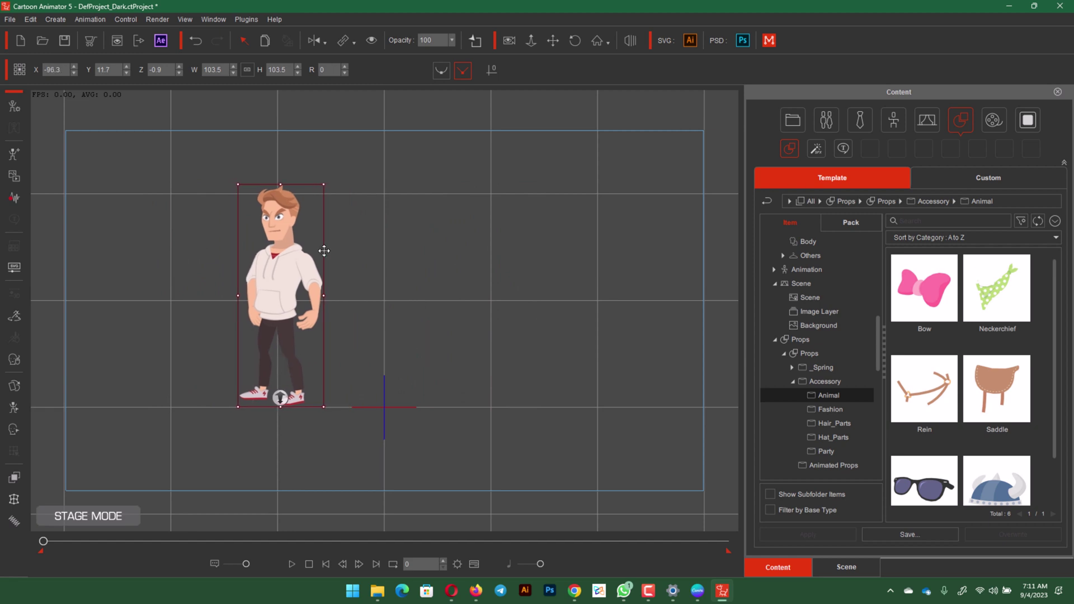
- Place the 02_Plants prop from the _Spring Sample folder on the stage at about X 11.8, Y -10.6
{"action": "scroll", "coordinate": [985, 385], "scroll_direction": "down", "scroll_amount": 2}
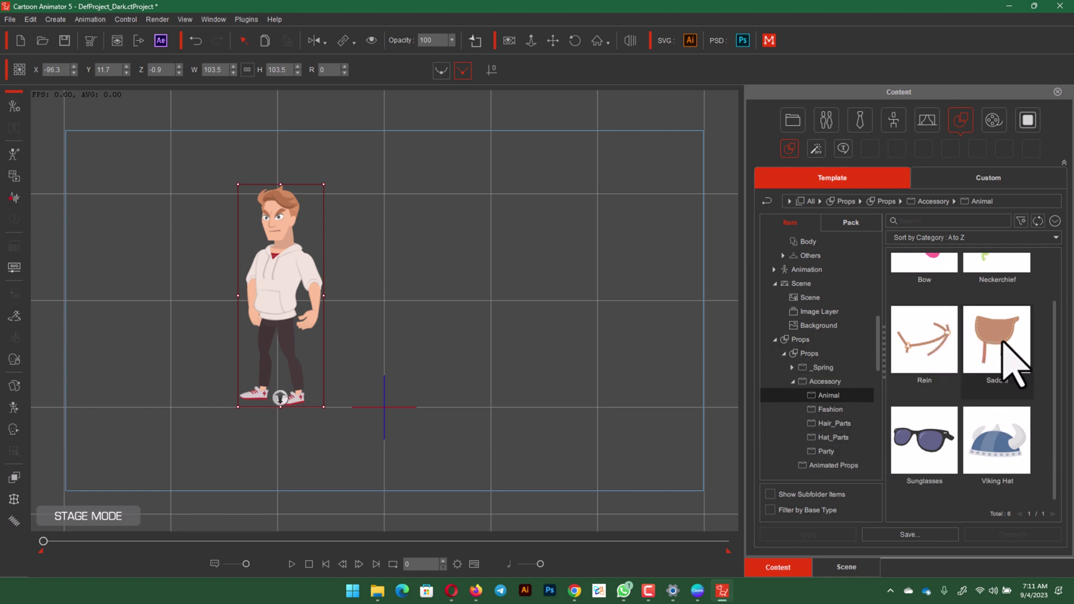
{"action": "scroll", "coordinate": [1014, 364], "scroll_direction": "up", "scroll_amount": 1}
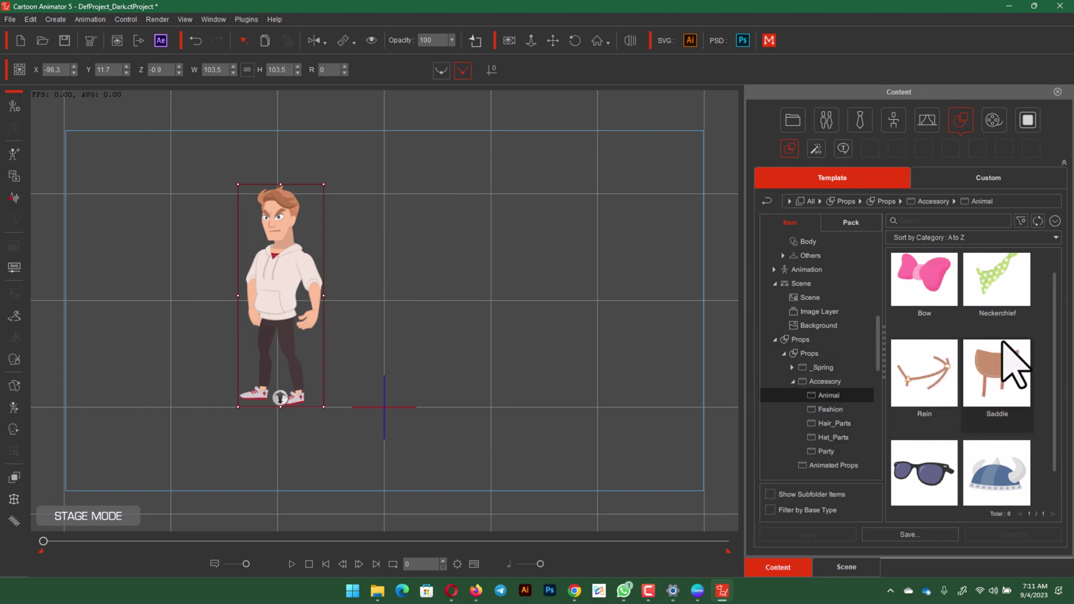
{"action": "left_click", "coordinate": [793, 368]}
{"action": "left_click", "coordinate": [830, 384]}
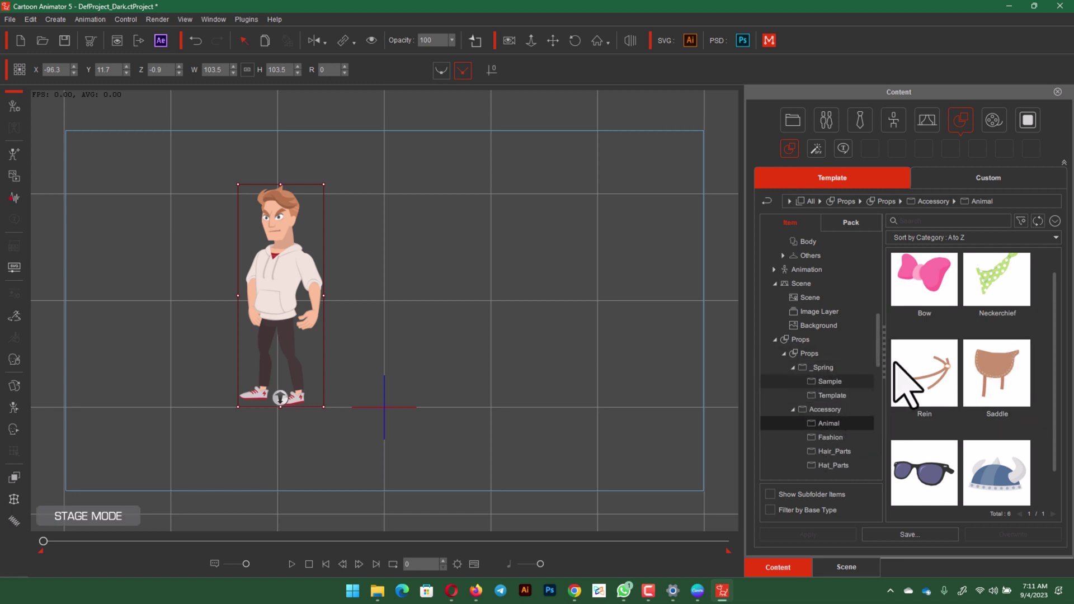
{"action": "left_click", "coordinate": [1017, 326]}
{"action": "left_click_drag", "start_coordinate": [997, 288], "coordinate": [400, 381]}
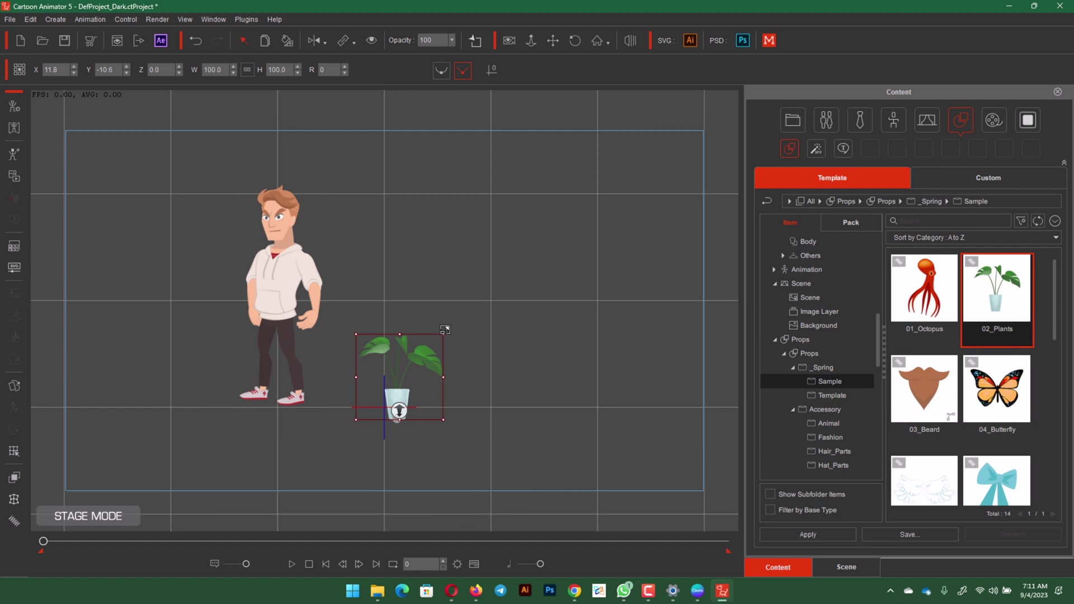
- Enlarge the plant freely, then lock its aspect ratio and scale it to about 251.5 wide and 181.7 high
{"action": "left_click_drag", "start_coordinate": [444, 330], "coordinate": [536, 206]}
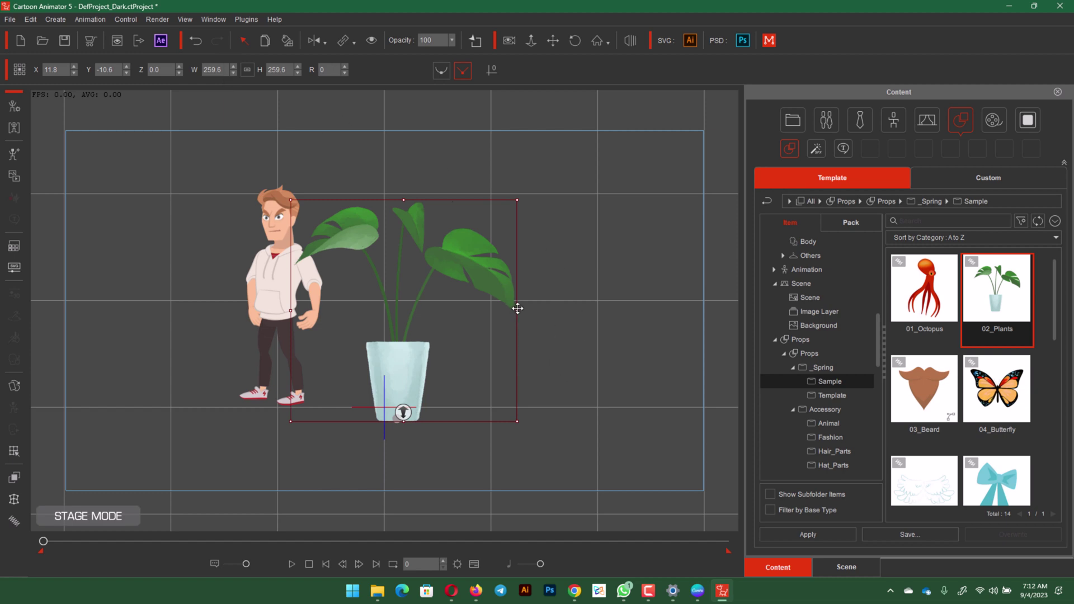
{"action": "left_click_drag", "start_coordinate": [543, 308], "coordinate": [603, 309]}
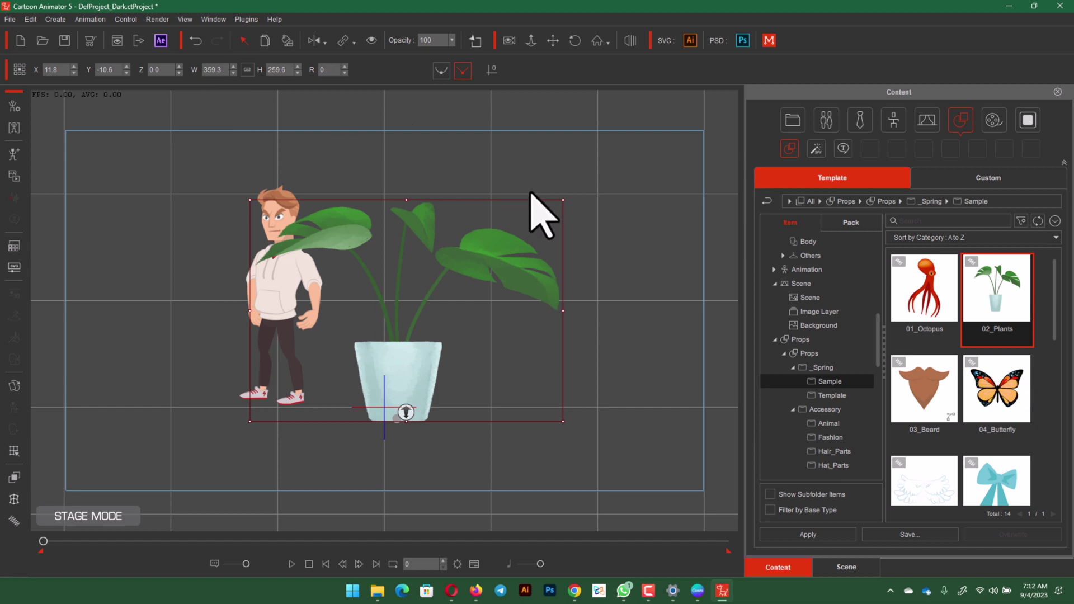
{"action": "left_click_drag", "start_coordinate": [565, 199], "coordinate": [535, 216]}
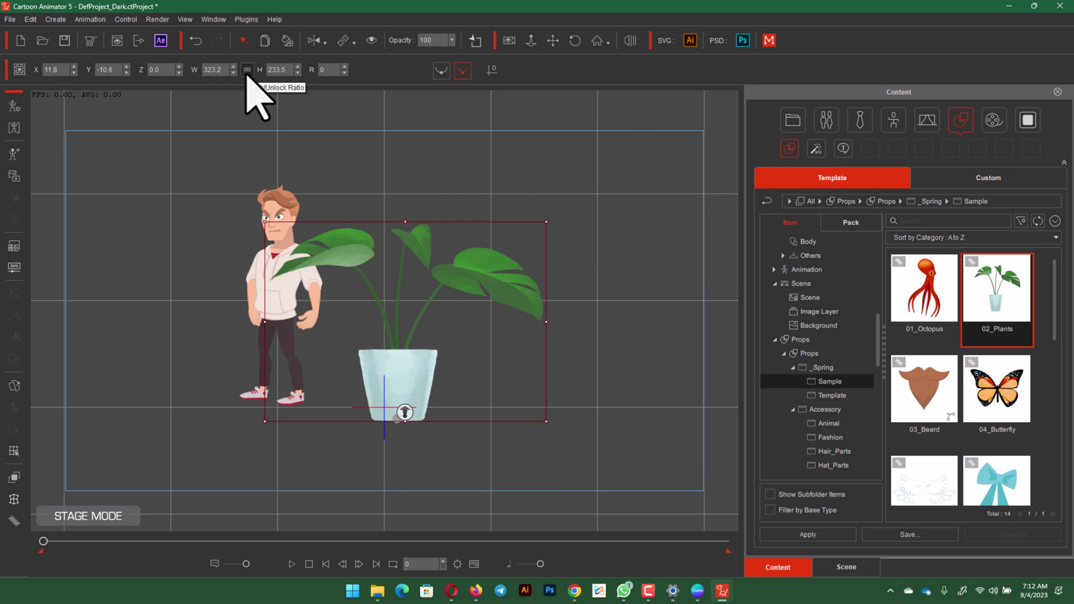
{"action": "left_click", "coordinate": [247, 71]}
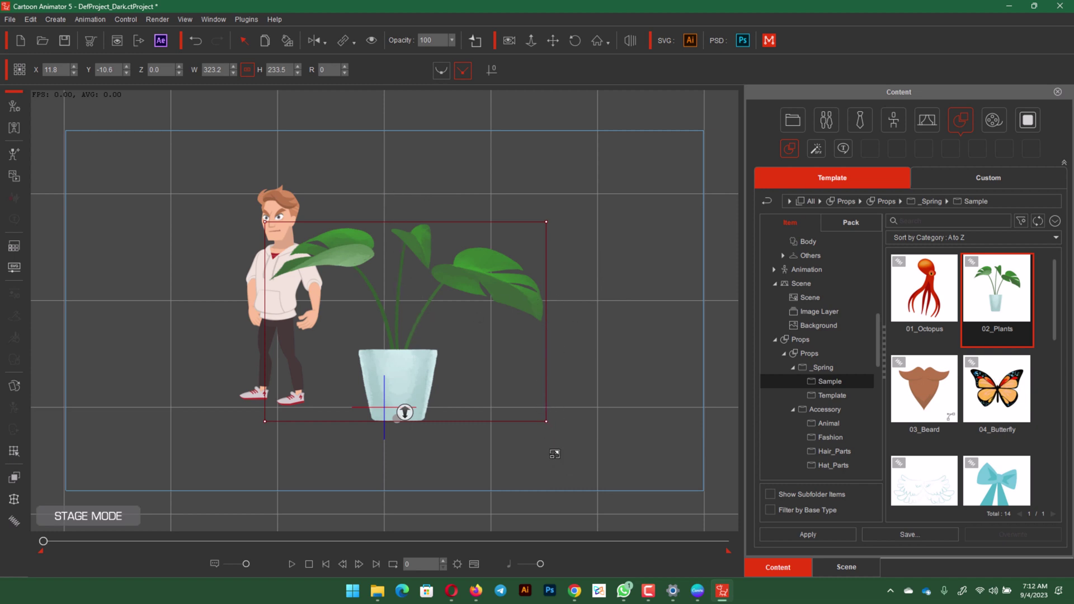
{"action": "left_click_drag", "start_coordinate": [546, 421], "coordinate": [512, 465]}
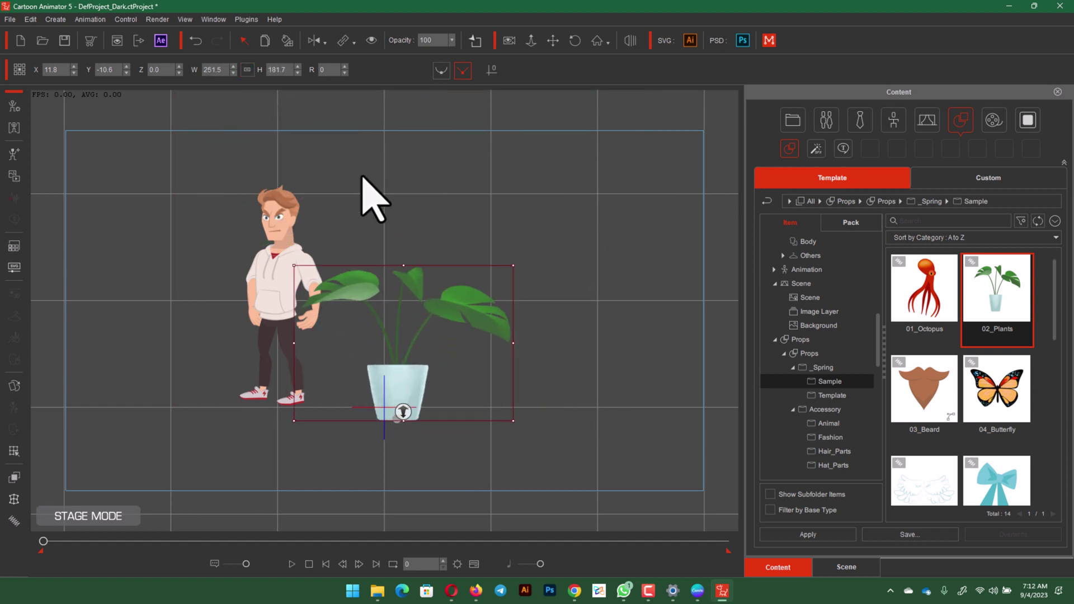
- Try rotating the potted plant to about 6 degrees, then undo the rotation
{"action": "left_click_drag", "start_coordinate": [349, 71], "coordinate": [346, 72]}
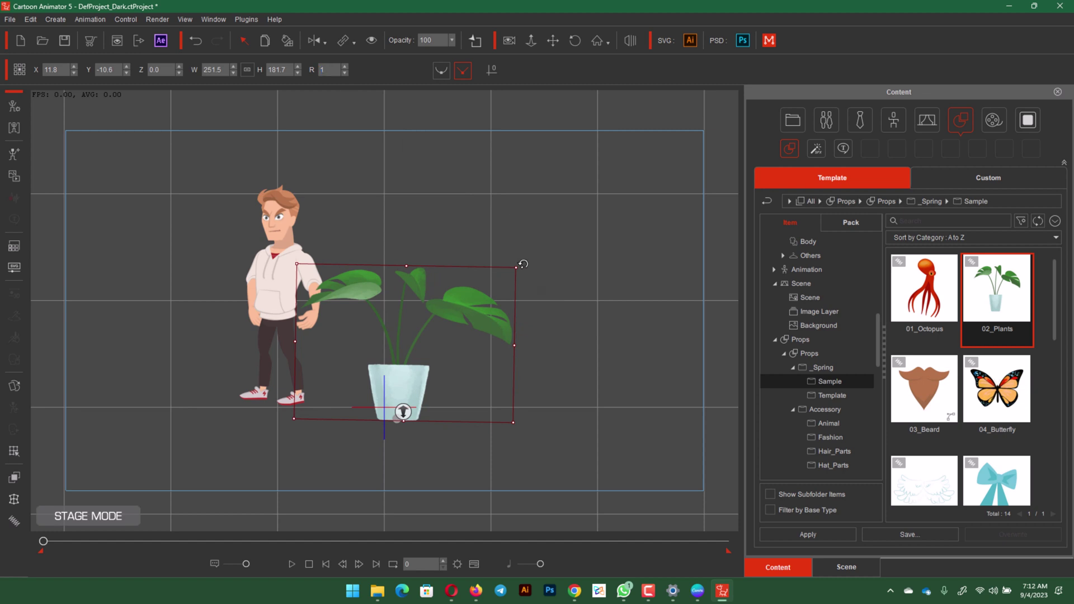
{"action": "left_click_drag", "start_coordinate": [523, 264], "coordinate": [518, 295]}
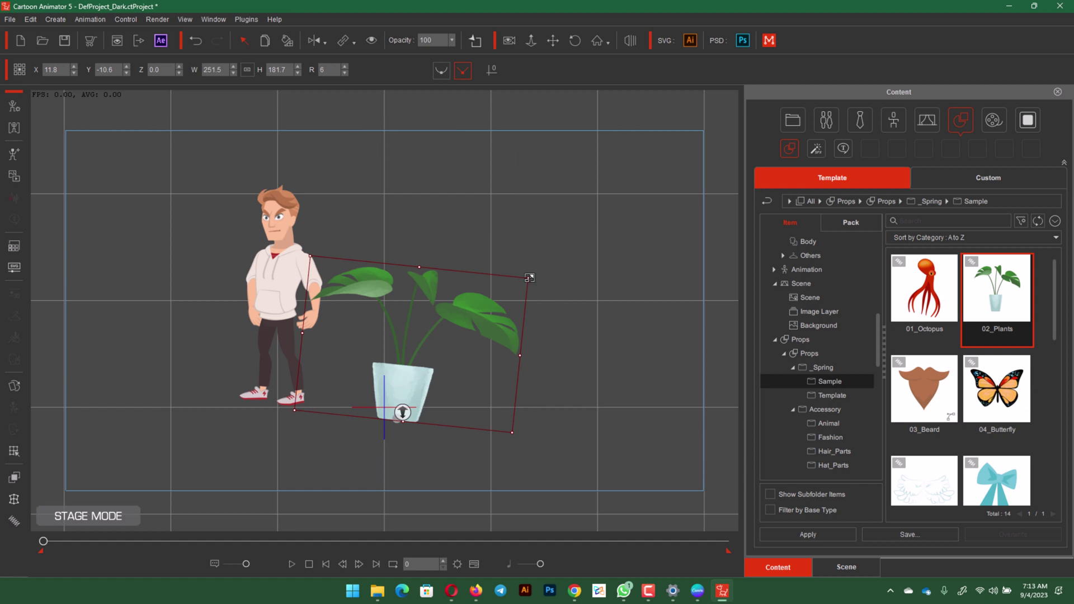
{"action": "left_click", "coordinate": [529, 277]}
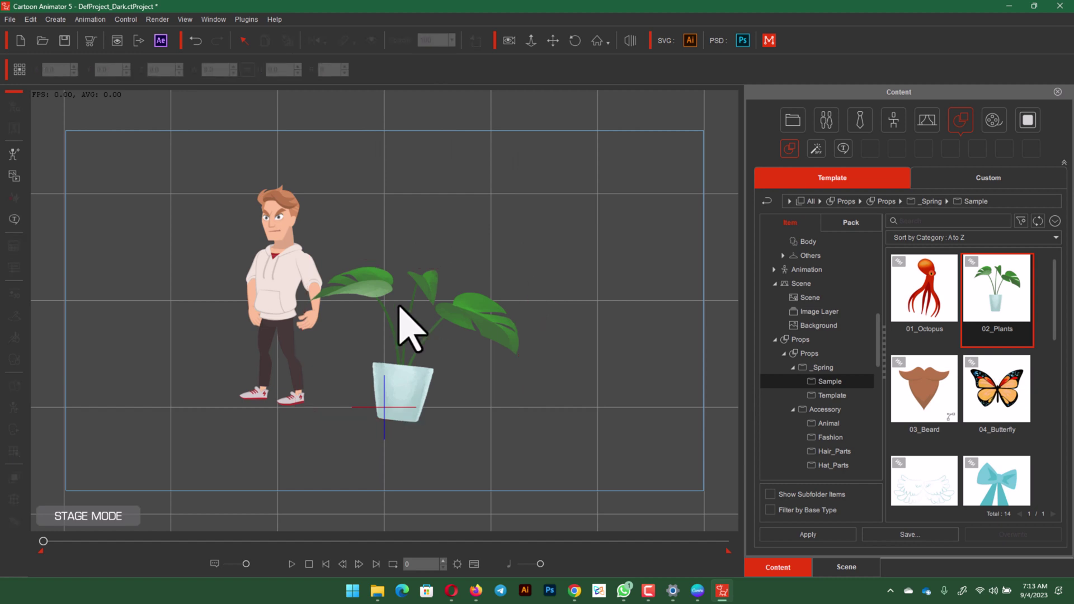
{"action": "left_click", "coordinate": [383, 304]}
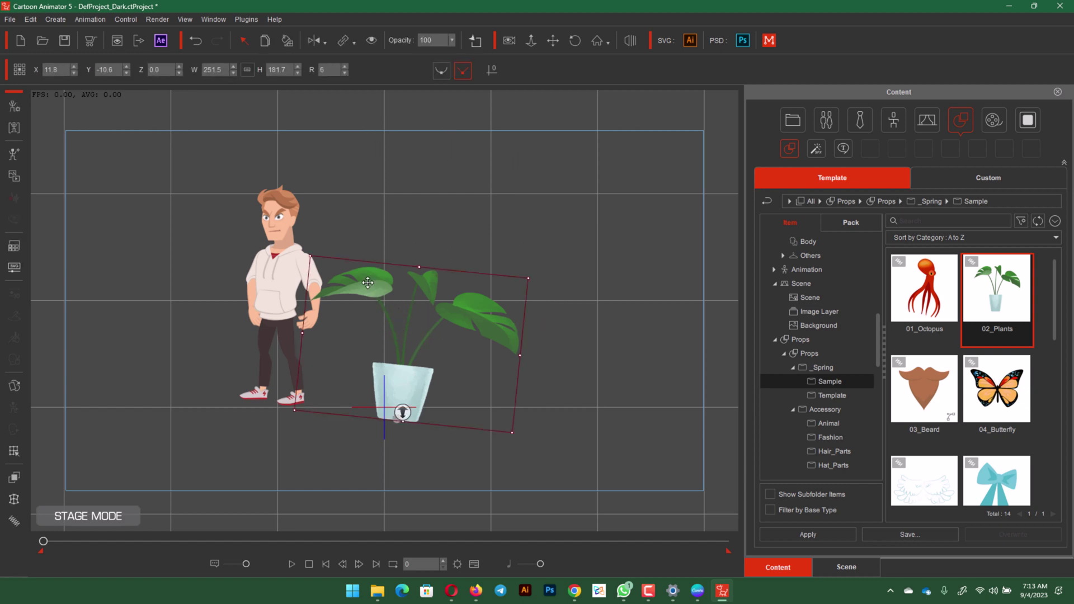
{"action": "key", "text": "ctrl+z"}
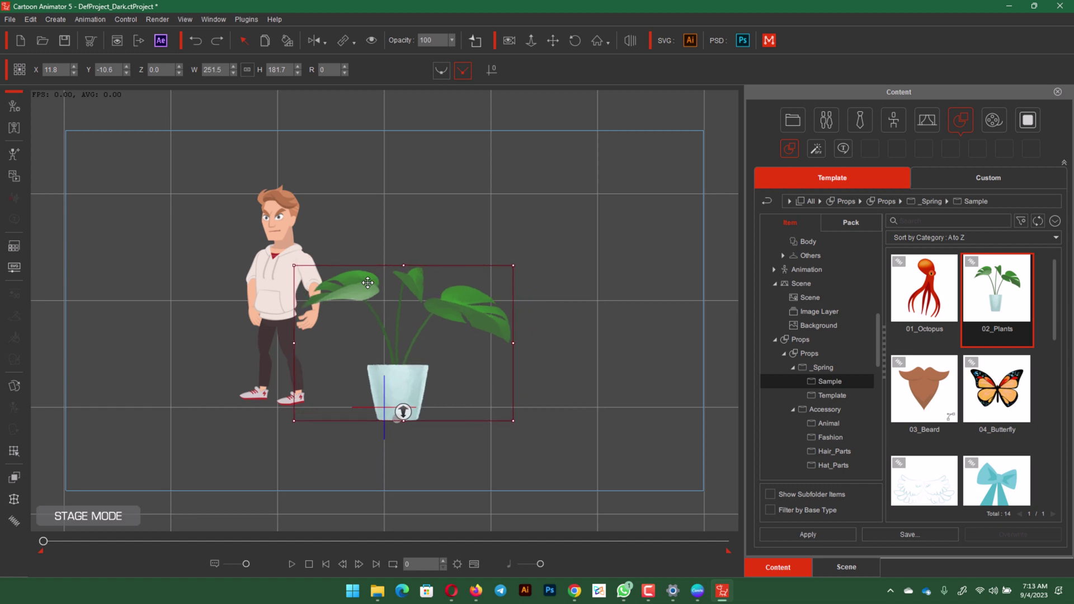
{"action": "left_click", "coordinate": [617, 273]}
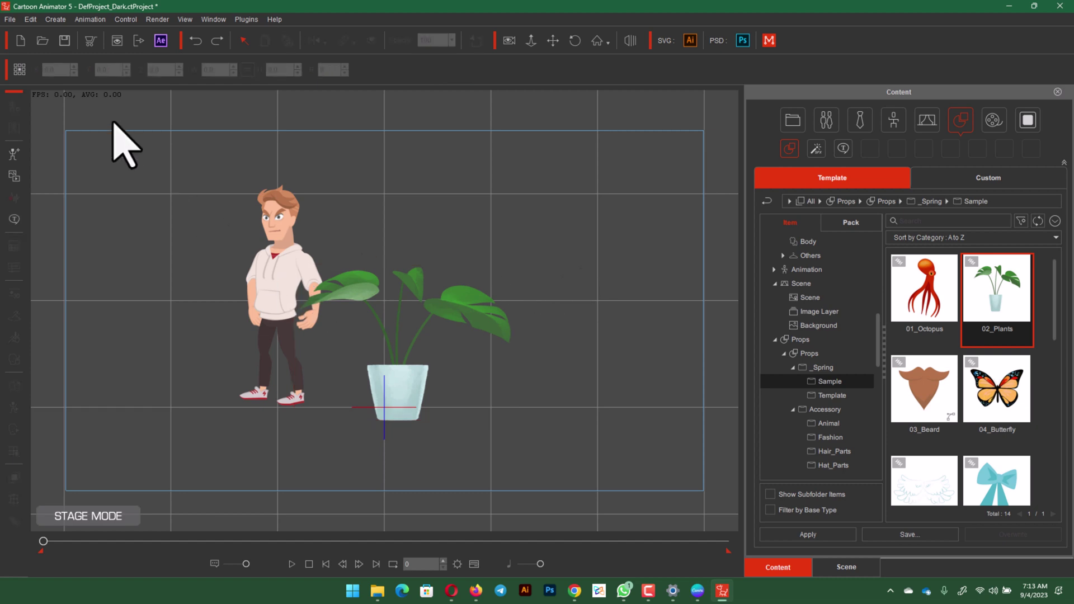
- Move the plant in front of the character, to about X -114.4, Y -13.2
{"action": "left_click", "coordinate": [284, 260]}
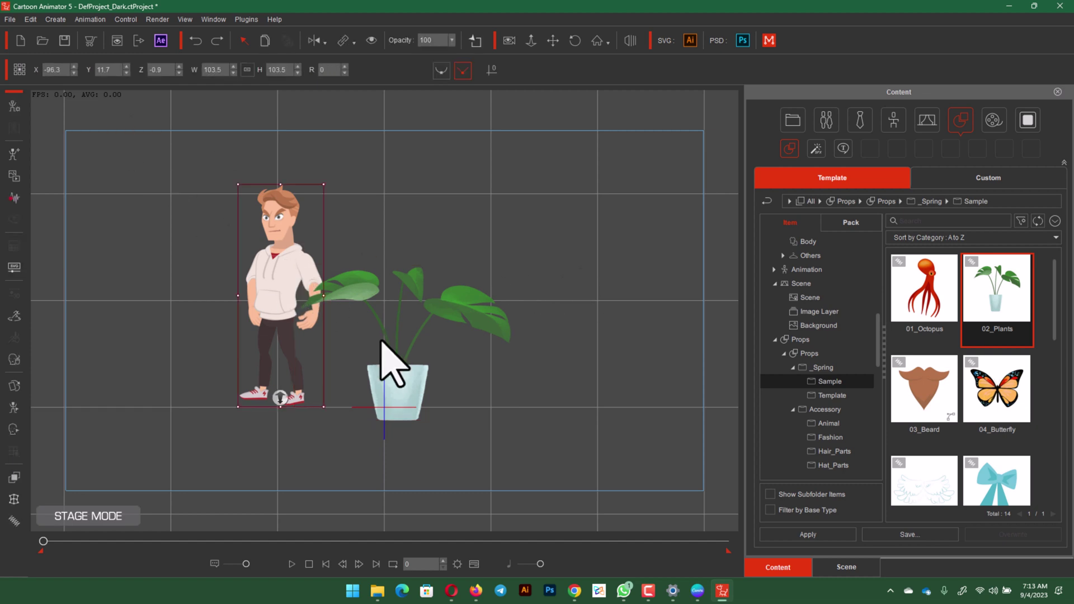
{"action": "left_click", "coordinate": [342, 371]}
{"action": "left_click", "coordinate": [408, 392]}
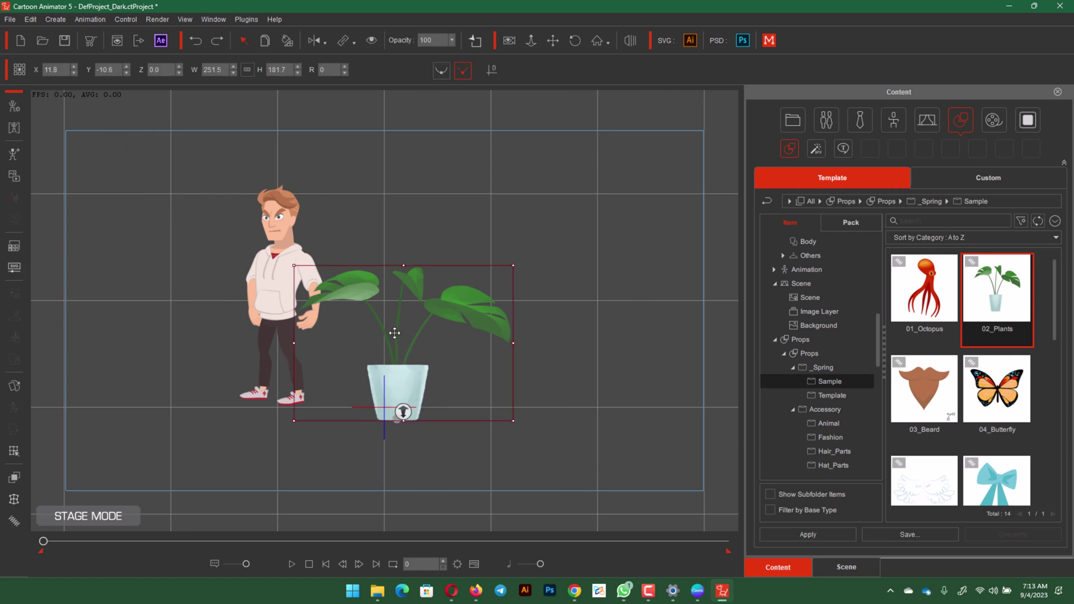
{"action": "left_click_drag", "start_coordinate": [354, 393], "coordinate": [280, 396]}
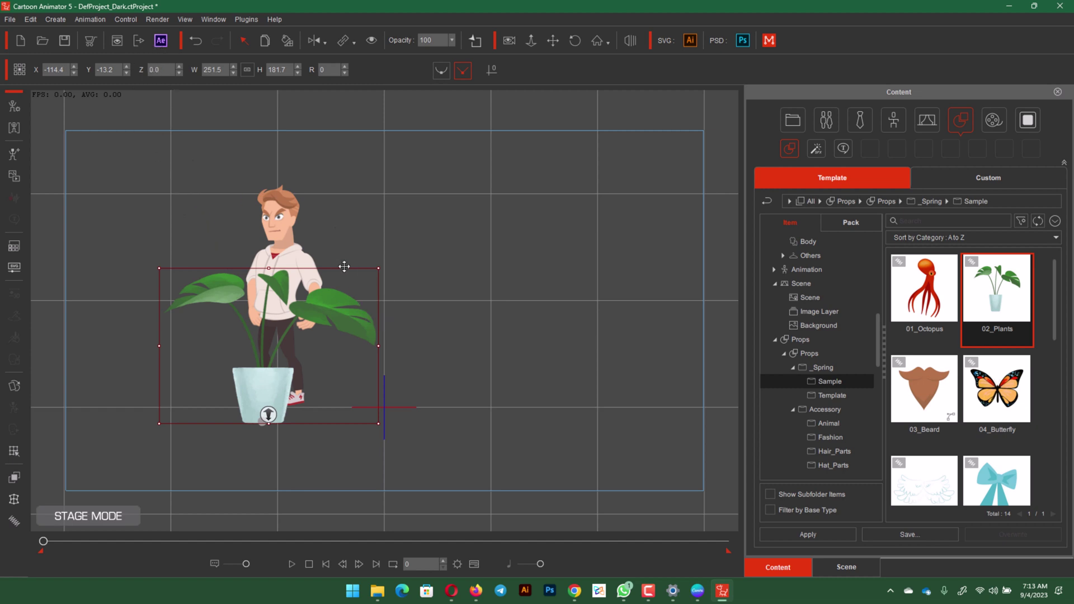
- Lower the character behind the plant, to about X -98.9, Y -59.6
{"action": "left_click", "coordinate": [274, 202]}
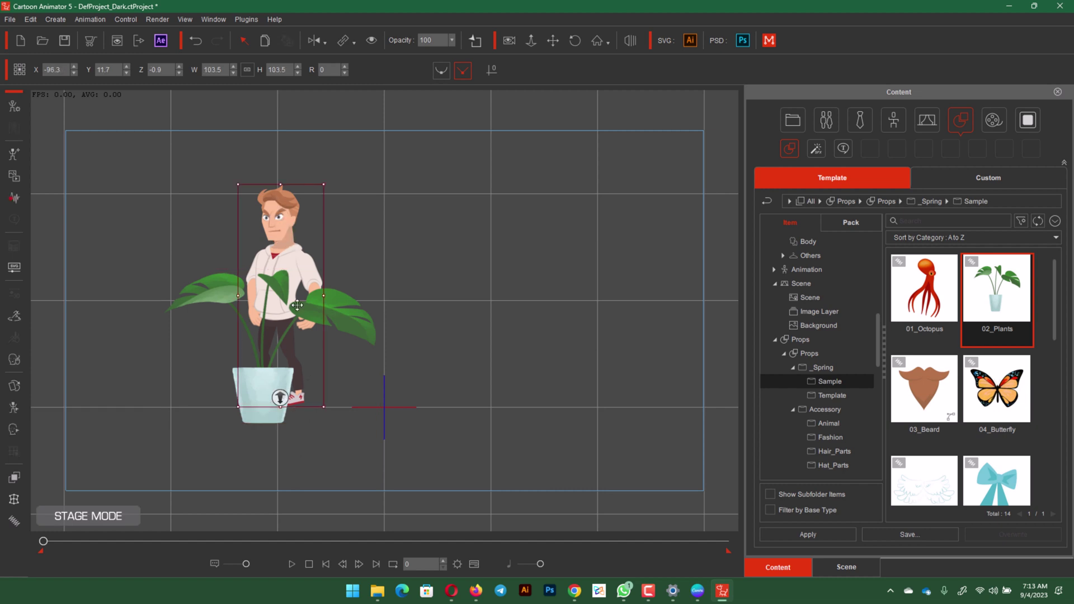
{"action": "left_click_drag", "start_coordinate": [282, 225], "coordinate": [285, 197]}
{"action": "left_click_drag", "start_coordinate": [349, 213], "coordinate": [279, 302]}
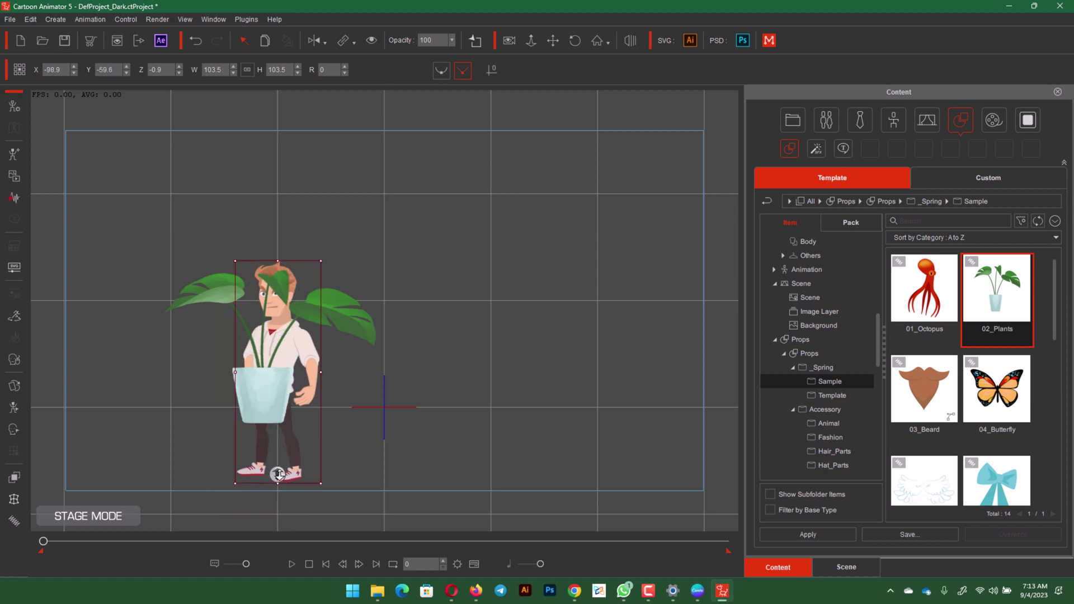
- Adjust the character's depth with its Z handle until it stands behind the plant at about Z -756.8
{"action": "left_click_drag", "start_coordinate": [276, 485], "coordinate": [428, 300]}
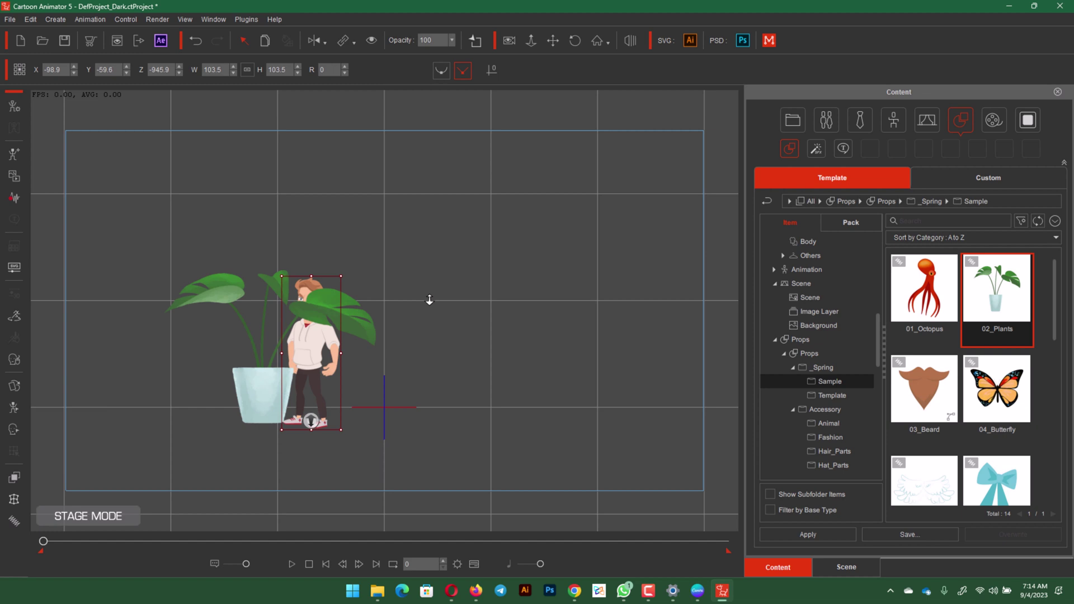
{"action": "left_click_drag", "start_coordinate": [431, 297], "coordinate": [524, 156]}
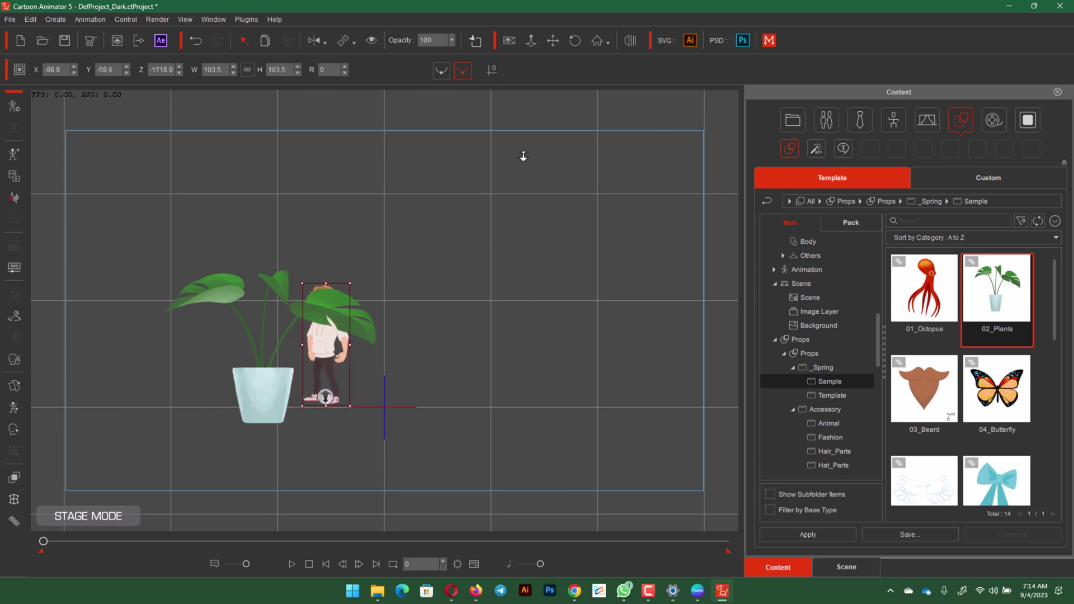
{"action": "left_click_drag", "start_coordinate": [524, 156], "coordinate": [458, 247]}
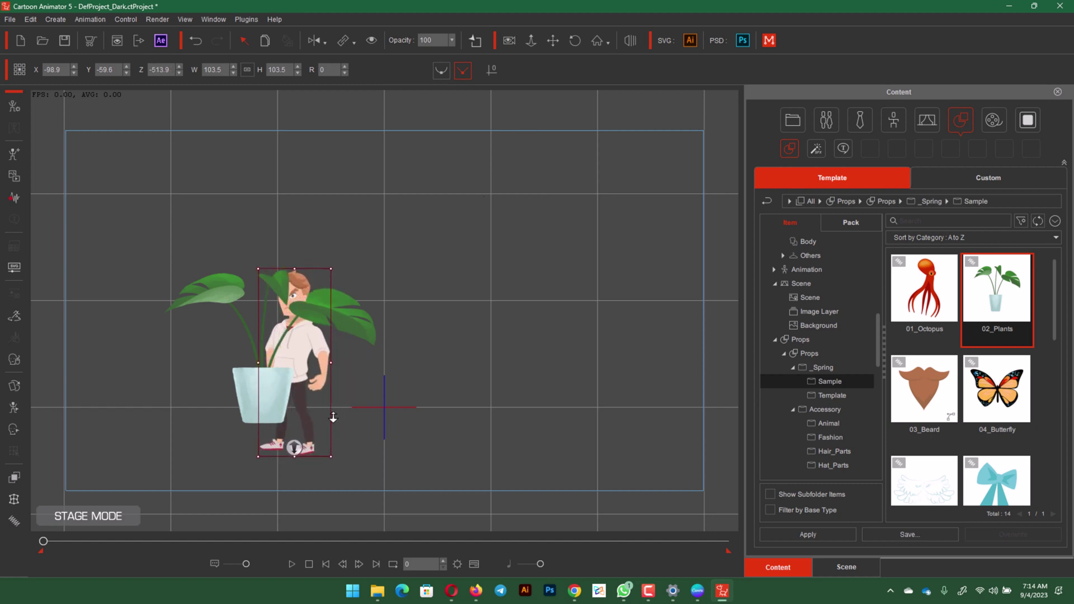
{"action": "left_click_drag", "start_coordinate": [333, 417], "coordinate": [349, 364]}
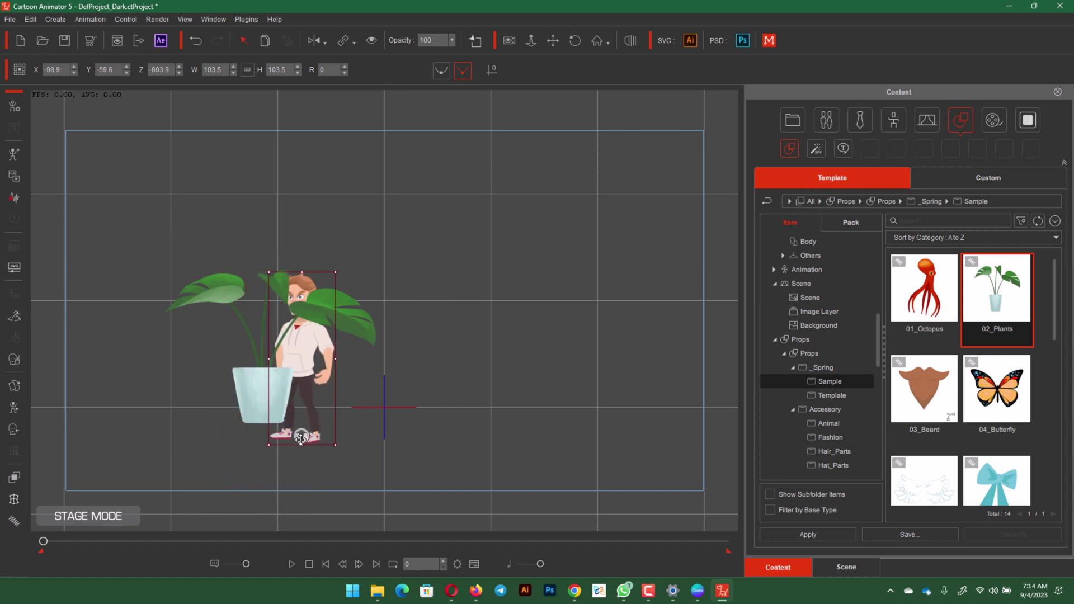
{"action": "mouse_move", "coordinate": [310, 417]}
{"action": "left_mouse_down"}
{"action": "mouse_move", "coordinate": [262, 486]}
{"action": "mouse_move", "coordinate": [331, 411]}
{"action": "left_mouse_up"}
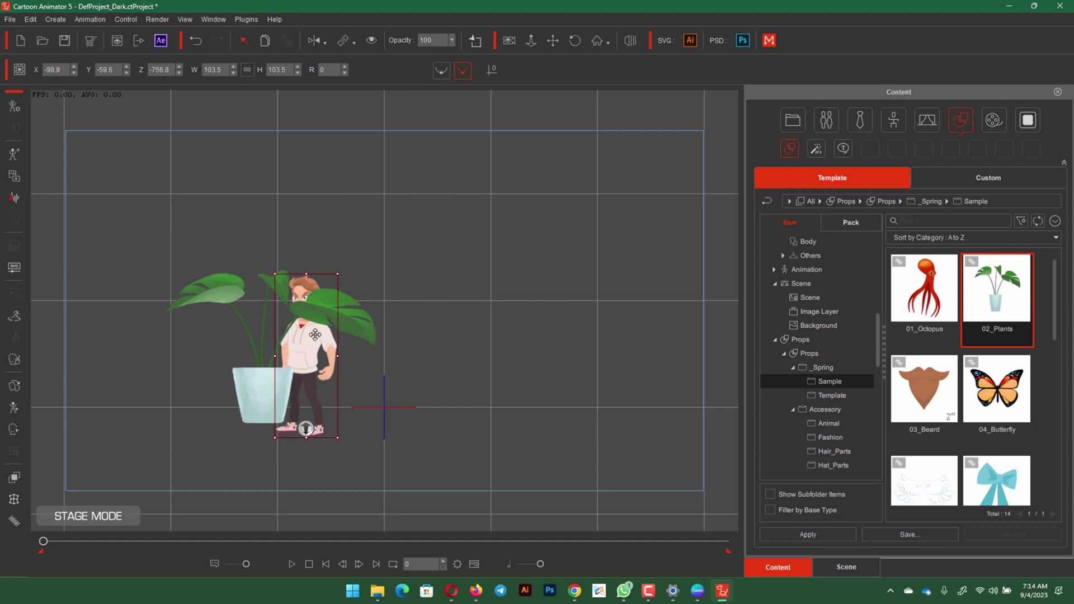
- Switch the stage to 3D view and reposition the character along its axes to about X -4.5, Y 6.4, Z -39.4
{"action": "left_click", "coordinate": [629, 43]}
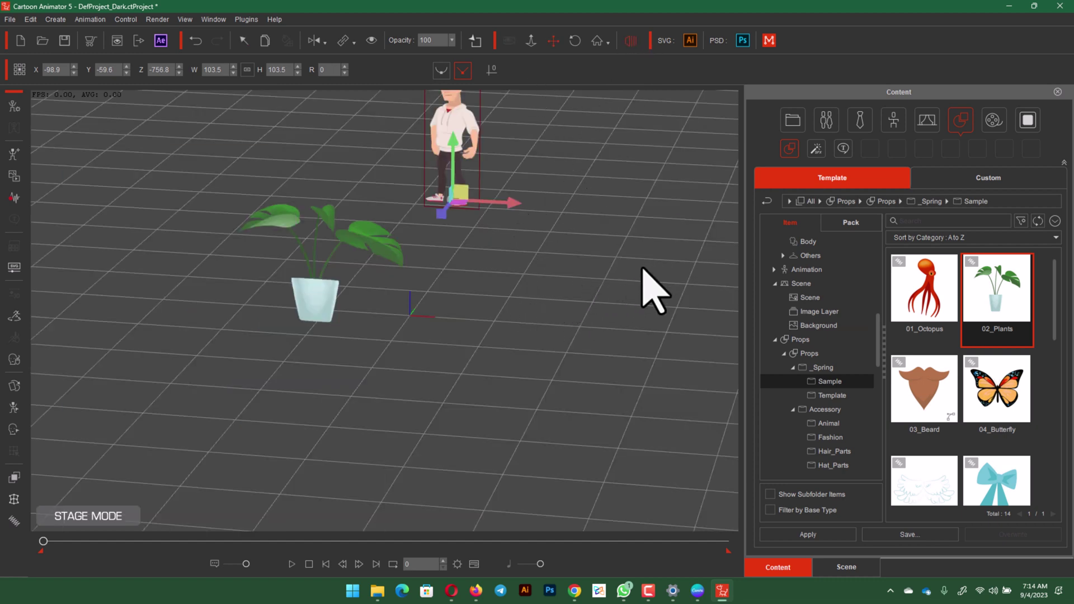
{"action": "left_click_drag", "start_coordinate": [608, 299], "coordinate": [576, 295]}
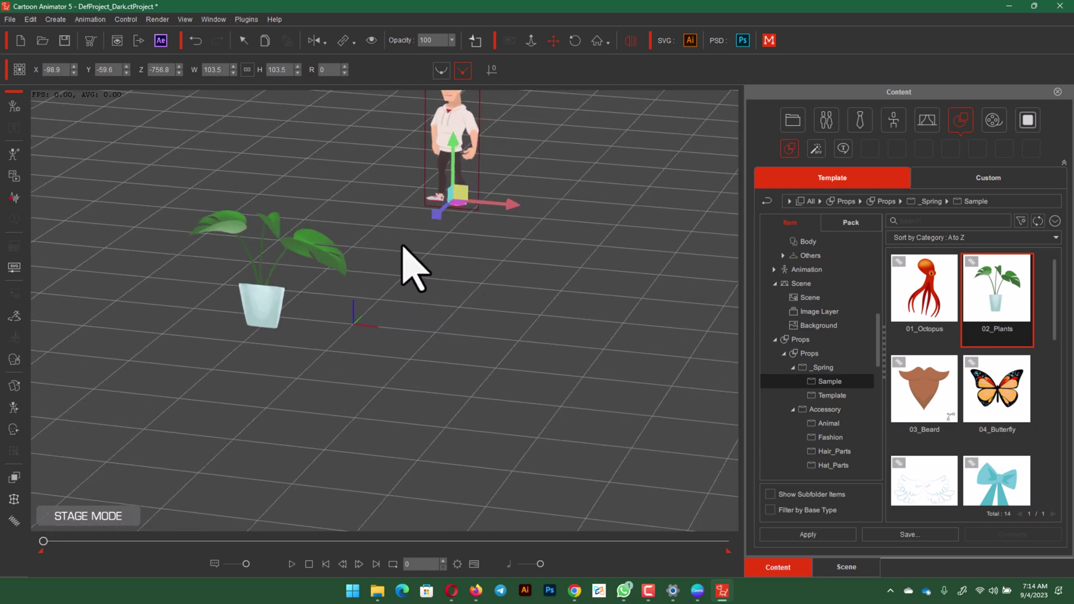
{"action": "left_click_drag", "start_coordinate": [438, 214], "coordinate": [396, 241]}
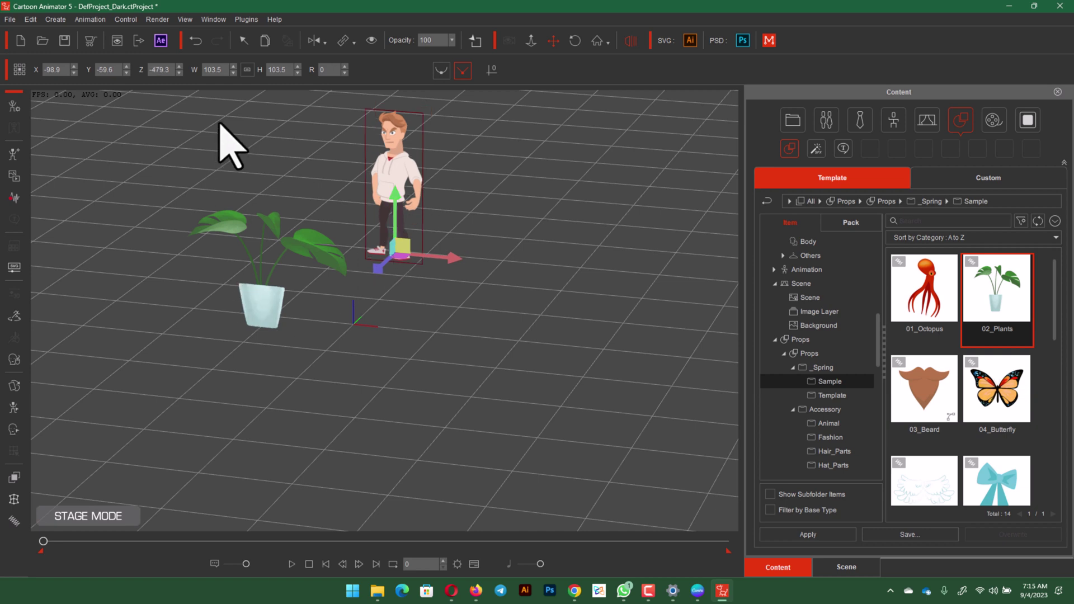
{"action": "left_click_drag", "start_coordinate": [455, 262], "coordinate": [520, 268]}
{"action": "left_click_drag", "start_coordinate": [466, 215], "coordinate": [469, 158]}
{"action": "left_click_drag", "start_coordinate": [463, 213], "coordinate": [398, 254]}
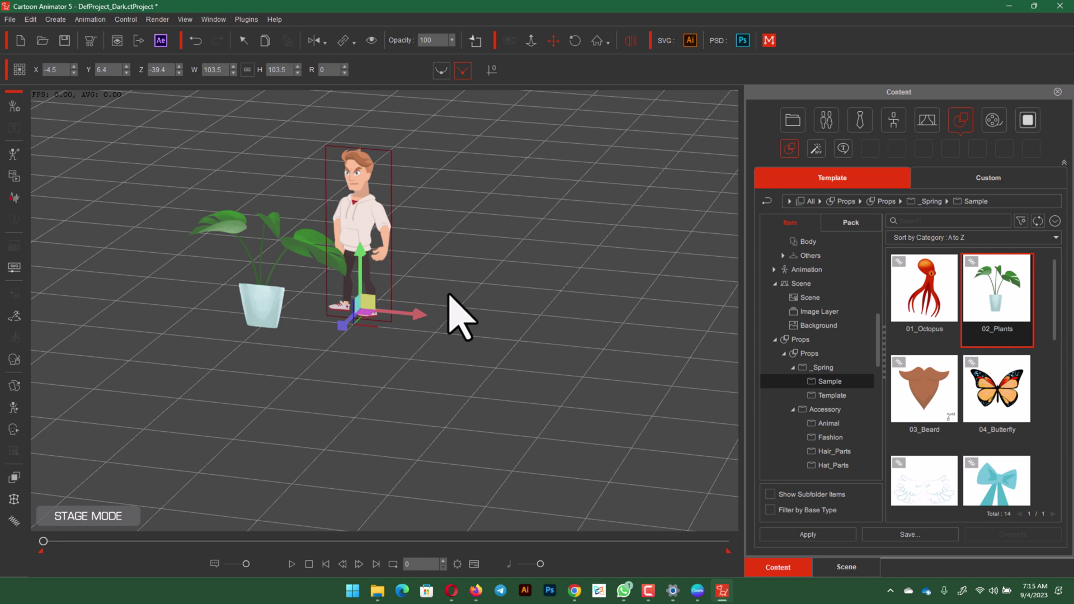
- Return the stage from 3D to 2D view and select the plant, followed by the character
{"action": "left_click", "coordinate": [631, 41]}
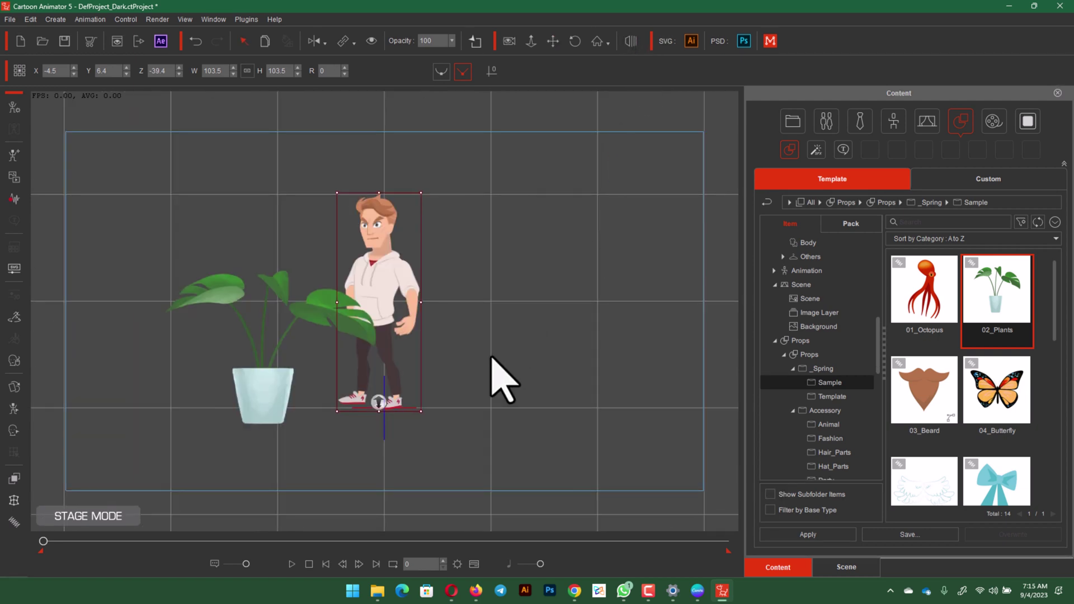
{"action": "left_click", "coordinate": [277, 389]}
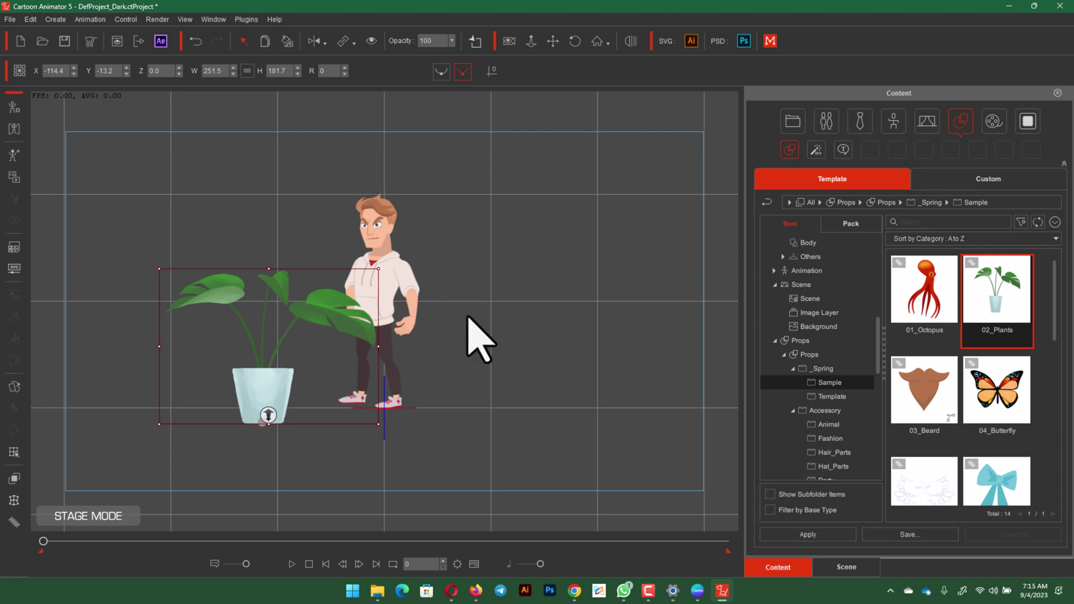
{"action": "left_click", "coordinate": [396, 277]}
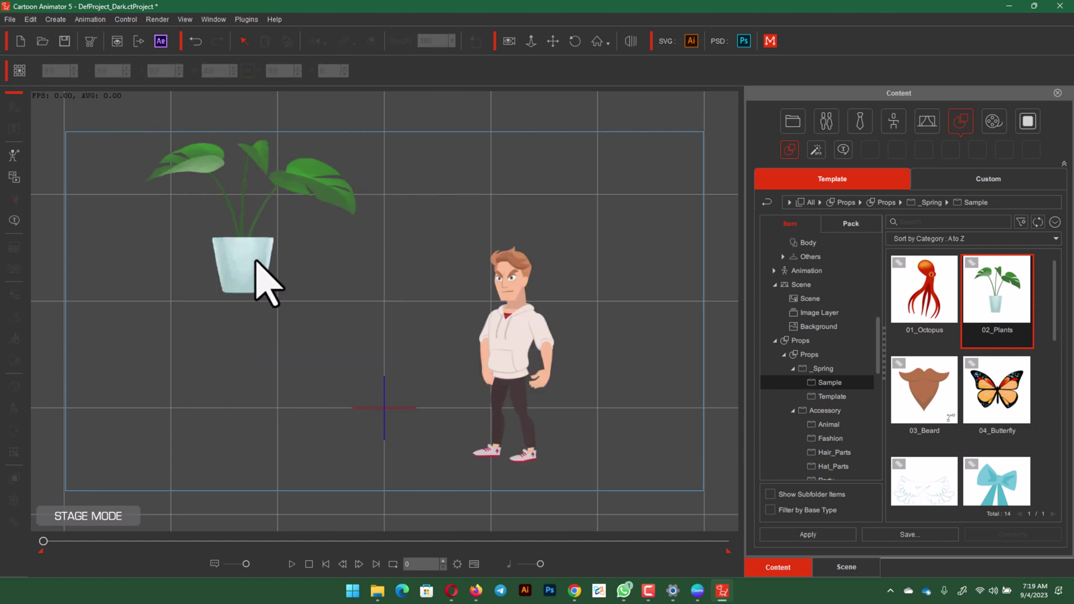
- Select the plant, set its motion path to Linear and move it at frame 0 to about X -139.1, Y 146.1
{"action": "left_click", "coordinate": [256, 261]}
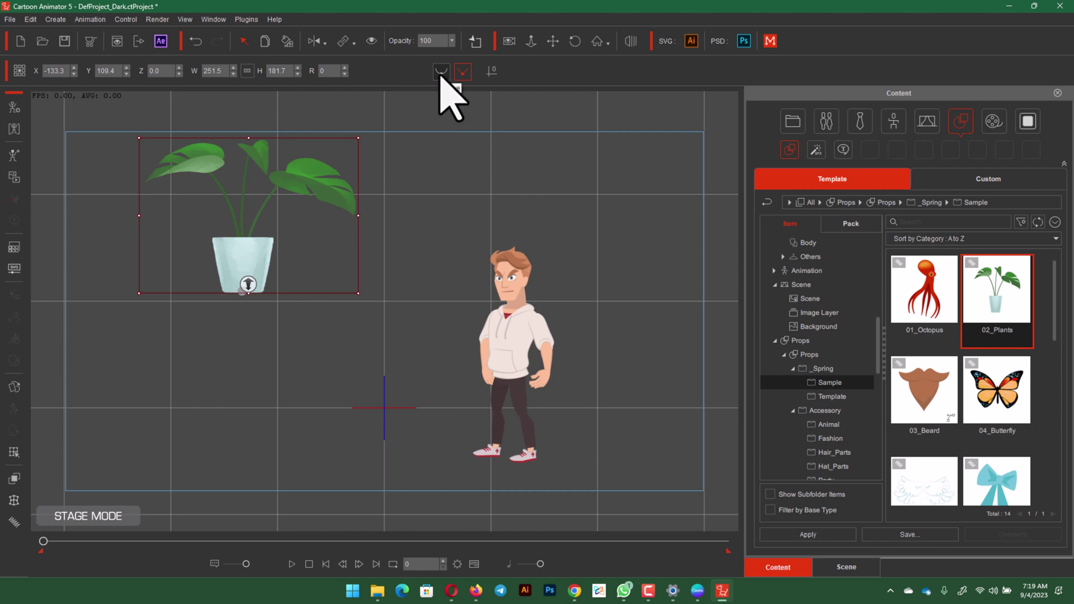
{"action": "left_click", "coordinate": [462, 73]}
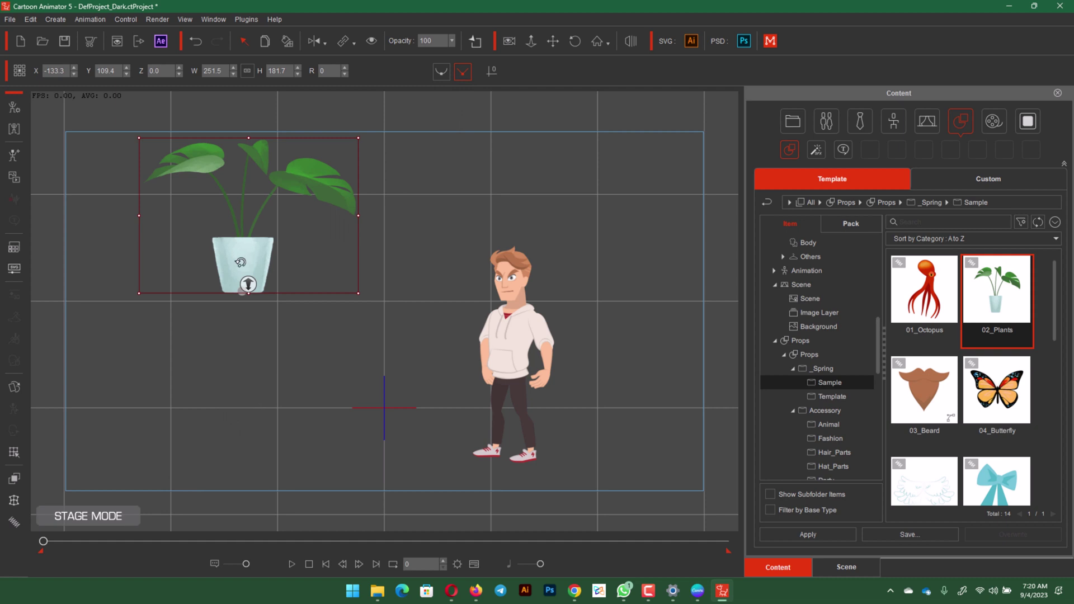
{"action": "left_click_drag", "start_coordinate": [244, 260], "coordinate": [234, 219]}
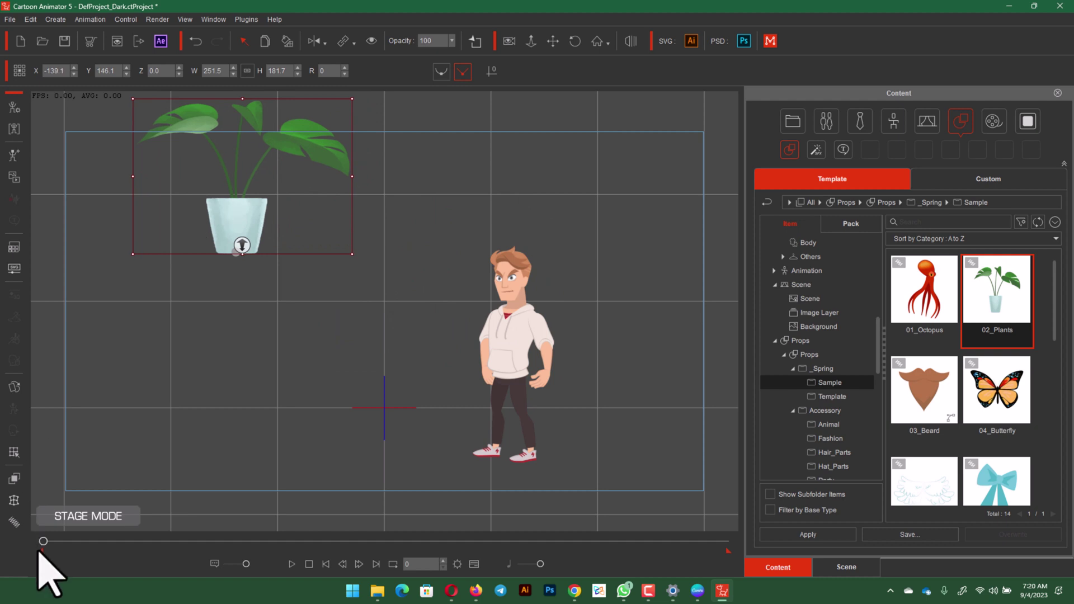
- Keyframe the plant at frame 134 to about X 103.0, Y 58.1 and at frame 304 to about X -150.1, Y -79.8
{"action": "left_click_drag", "start_coordinate": [43, 541], "coordinate": [89, 541]}
{"action": "left_click_drag", "start_coordinate": [228, 228], "coordinate": [486, 322]}
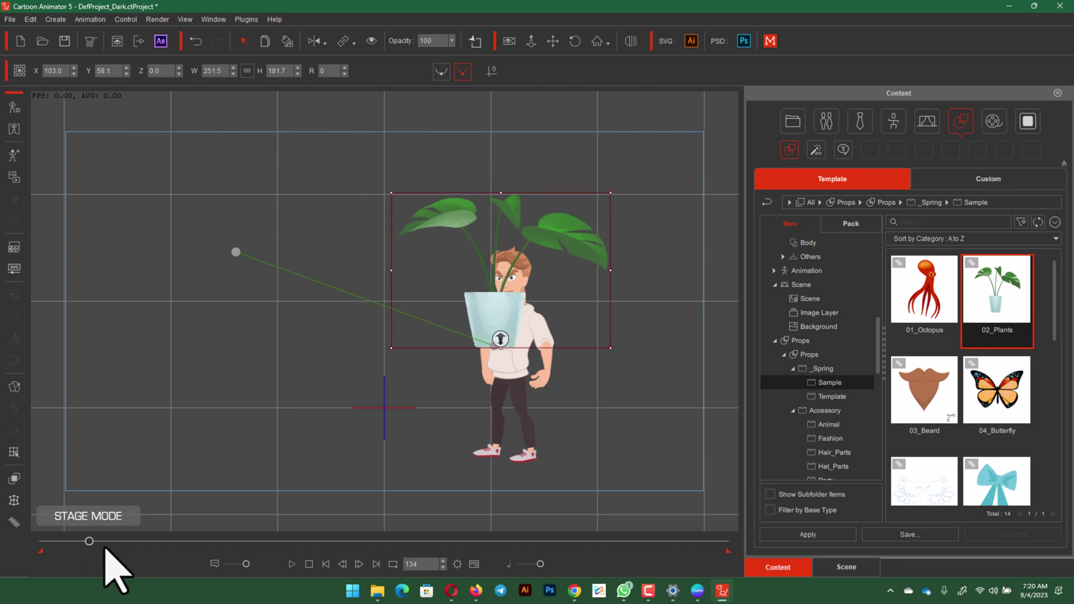
{"action": "left_click_drag", "start_coordinate": [89, 542], "coordinate": [147, 542]}
{"action": "mouse_move", "coordinate": [486, 327]}
{"action": "left_mouse_down"}
{"action": "mouse_move", "coordinate": [289, 399]}
{"action": "mouse_move", "coordinate": [241, 434]}
{"action": "mouse_move", "coordinate": [235, 465]}
{"action": "left_mouse_up"}
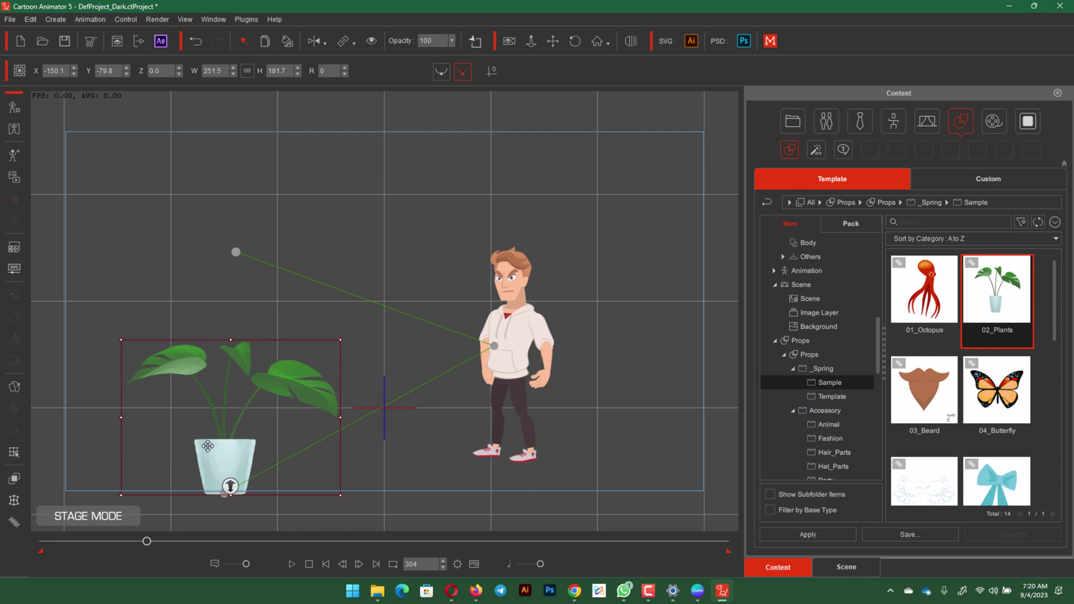
- Return to frame 0, play the plant's animation through its last keyframe and stop playback
{"action": "left_click_drag", "start_coordinate": [150, 542], "coordinate": [13, 554]}
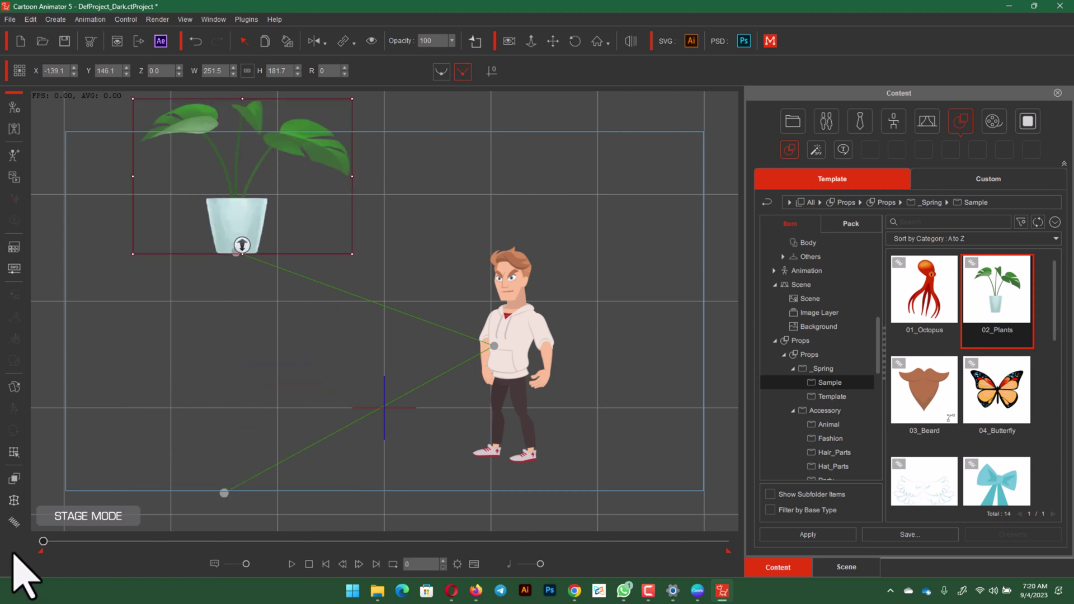
{"action": "left_click", "coordinate": [292, 564]}
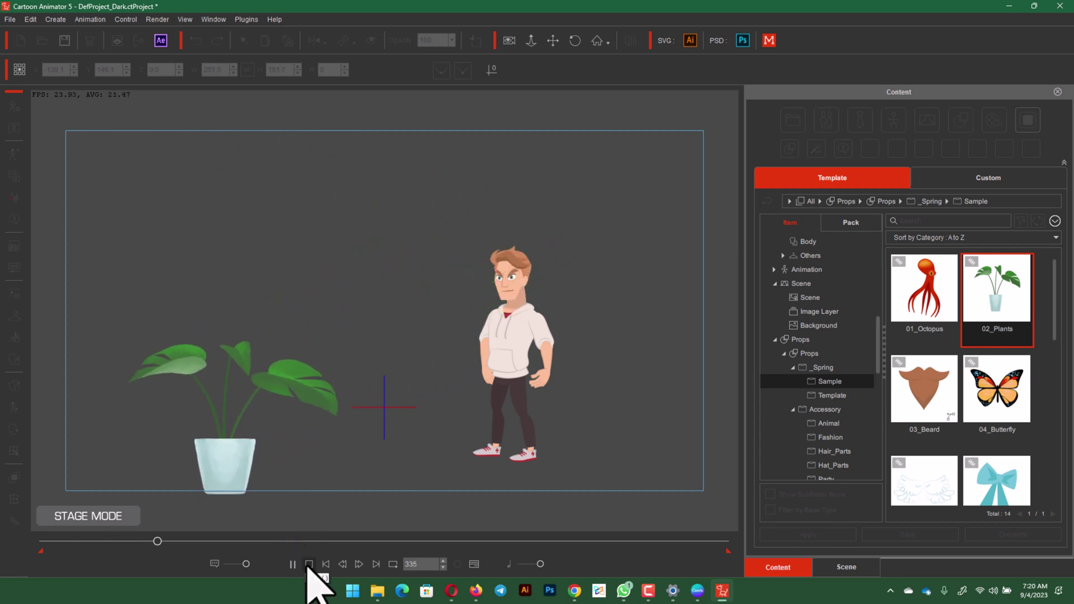
{"action": "left_click", "coordinate": [309, 565]}
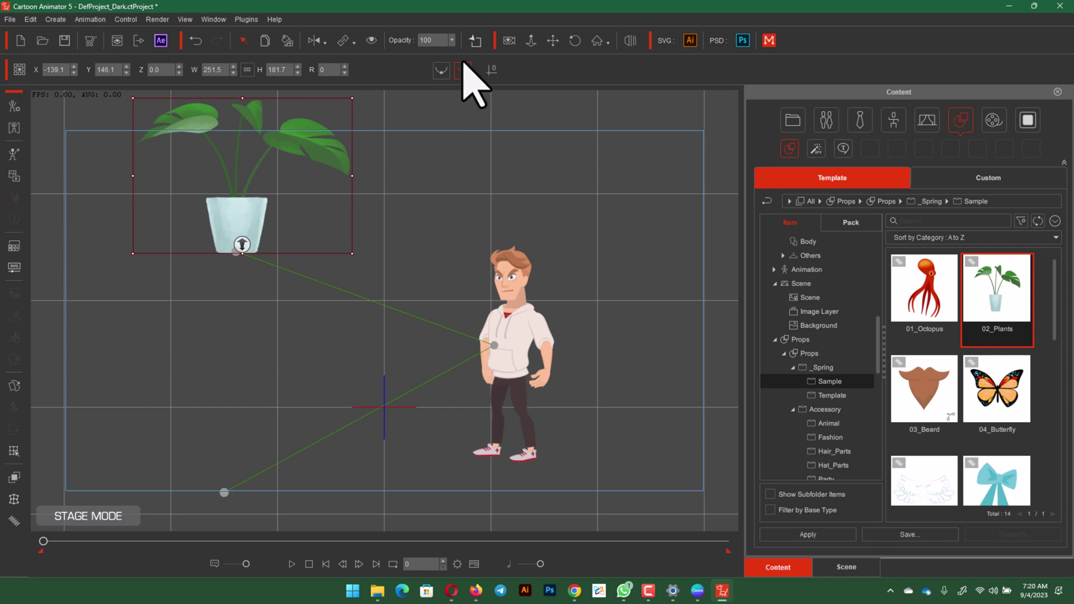
- Compare Curve and Linear for the plant's motion path, reshaping it by its middle point and moving its start to about X -130.7, Y 145.0
{"action": "left_click", "coordinate": [442, 71]}
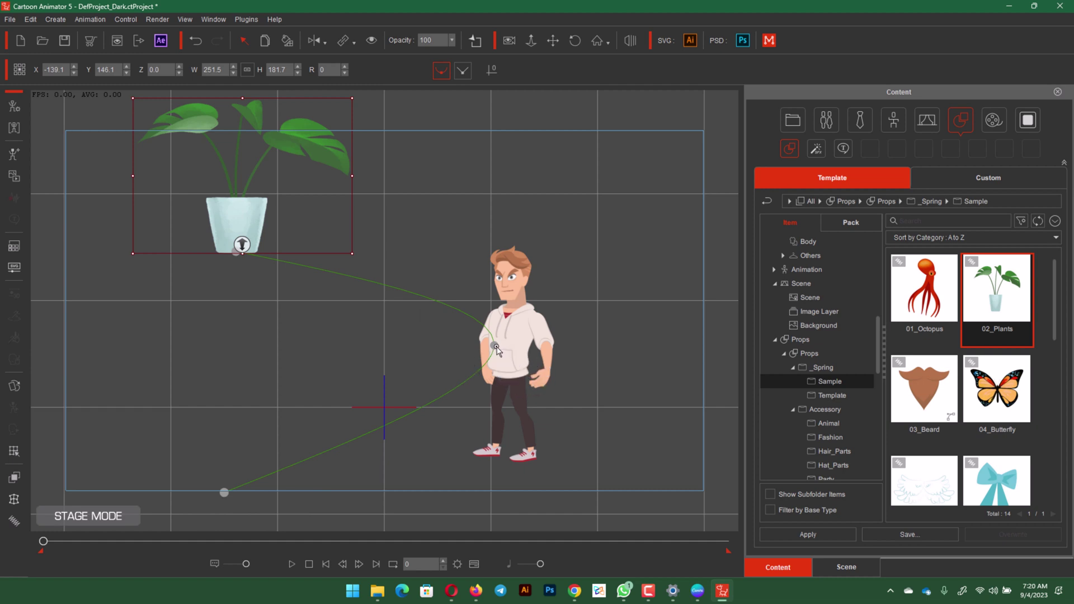
{"action": "left_click_drag", "start_coordinate": [496, 347], "coordinate": [401, 328]}
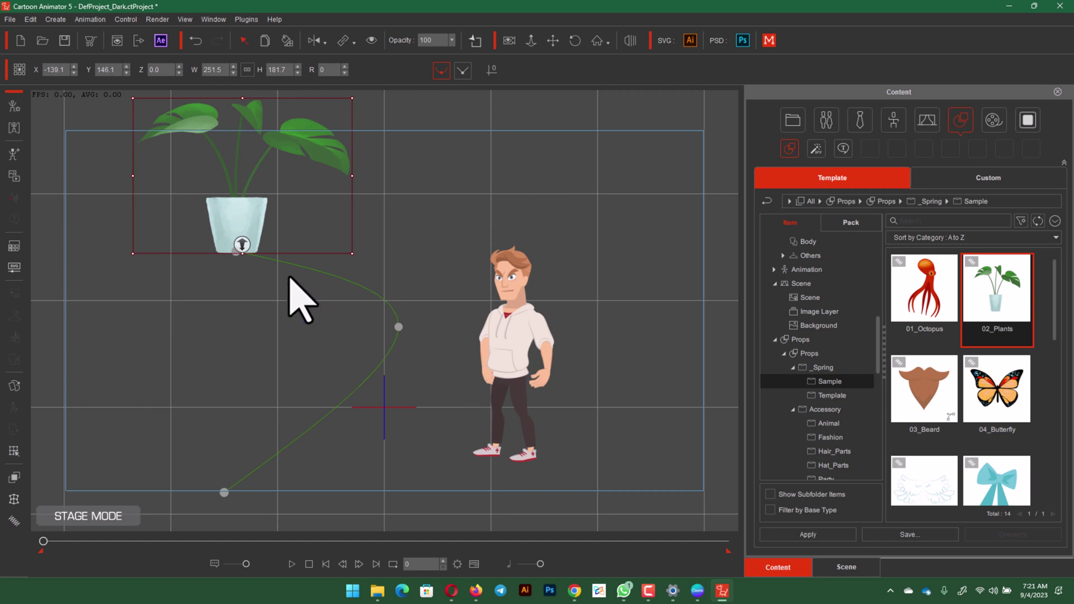
{"action": "left_click_drag", "start_coordinate": [239, 226], "coordinate": [245, 227]}
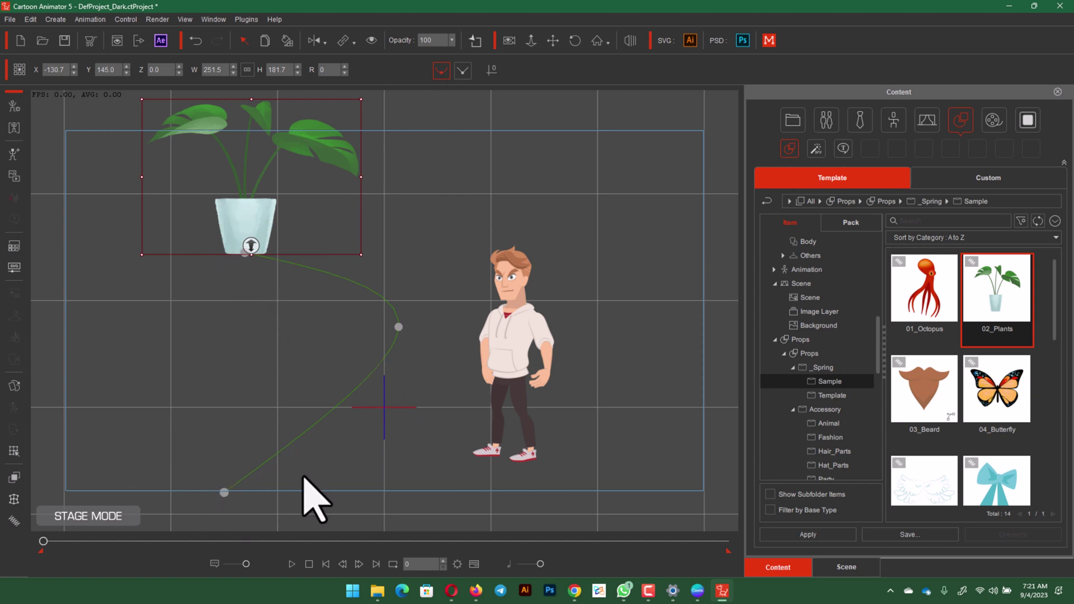
{"action": "left_click", "coordinate": [463, 71]}
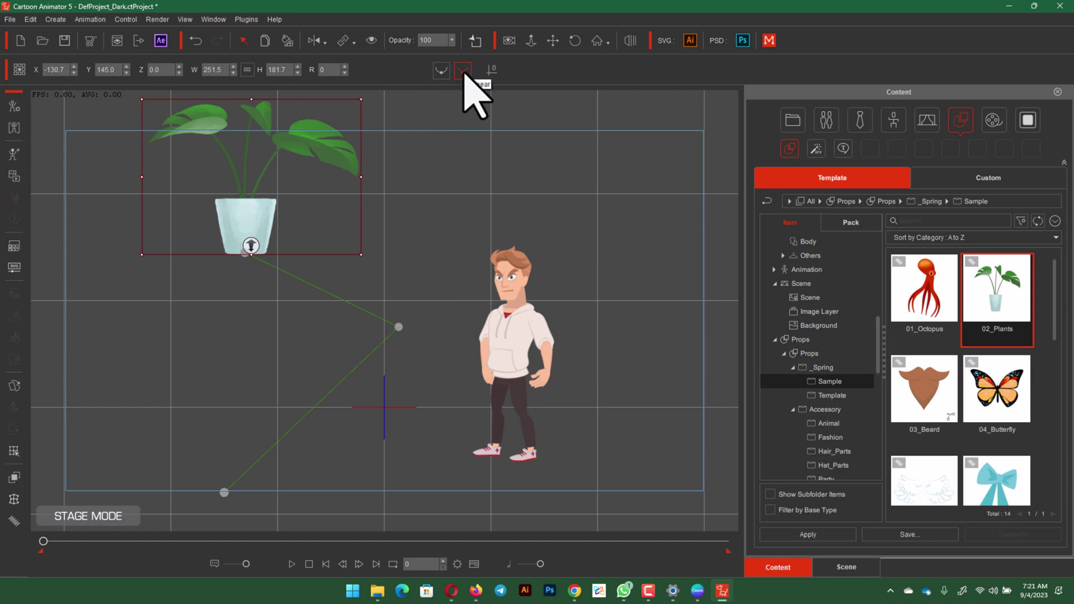
{"action": "left_click", "coordinate": [443, 71]}
{"action": "left_click_drag", "start_coordinate": [398, 328], "coordinate": [468, 340]}
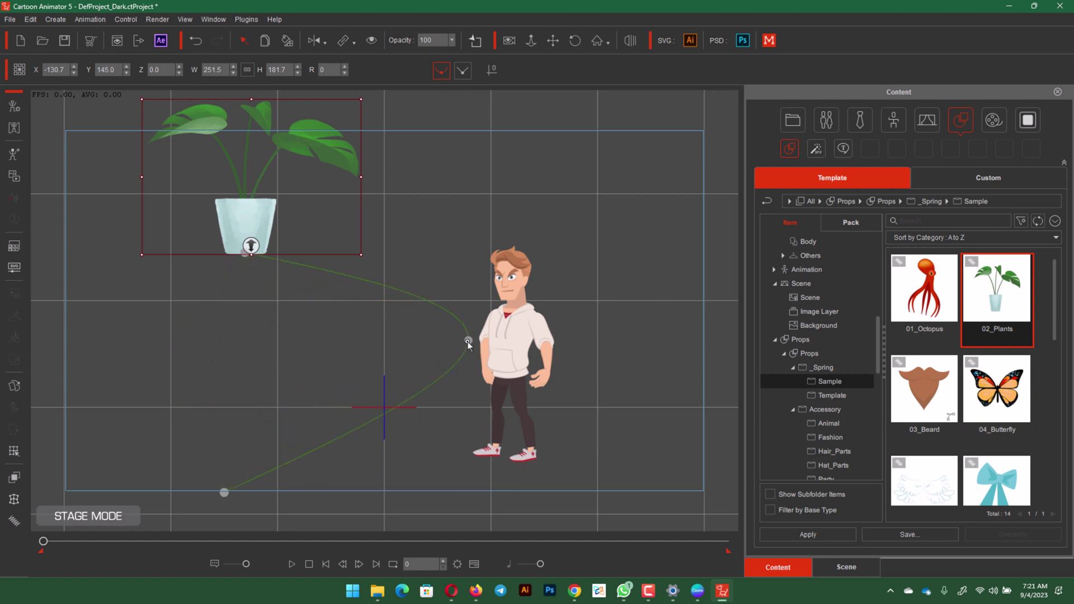
- Set the plant's motion path to Linear with its middle point on the character's torso, and play the animation briefly
{"action": "left_click", "coordinate": [463, 70]}
{"action": "left_click_drag", "start_coordinate": [219, 385], "coordinate": [510, 336]}
{"action": "key", "text": "ctrl+z"}
{"action": "left_click", "coordinate": [292, 564]}
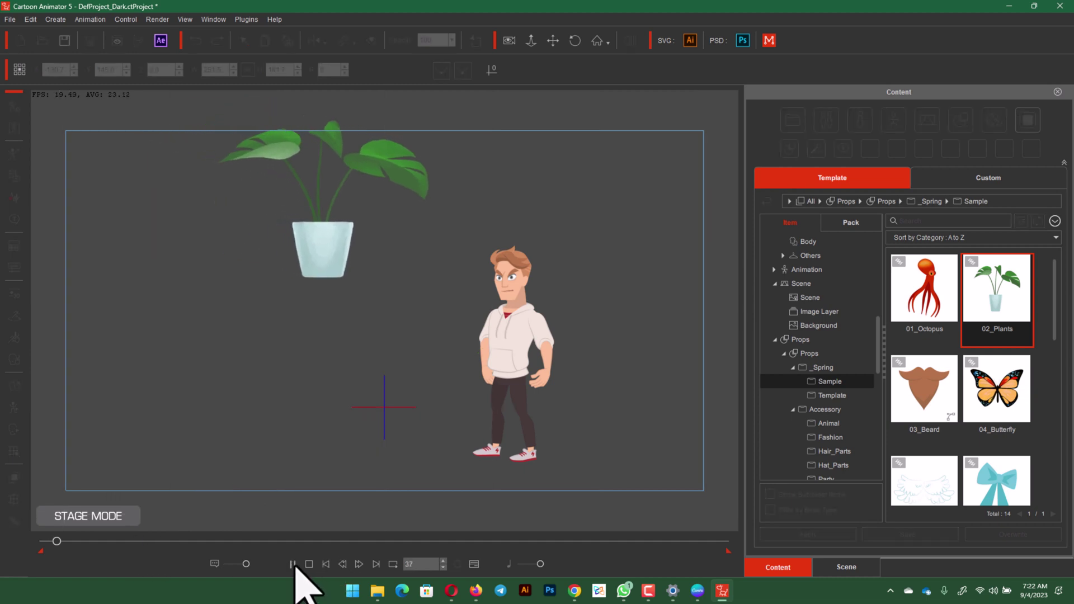
{"action": "left_click", "coordinate": [293, 564]}
- Move the plant at frame 51 to about X -138.8, Y 153.2 and remove its object animation
{"action": "left_click_drag", "start_coordinate": [353, 271], "coordinate": [249, 215]}
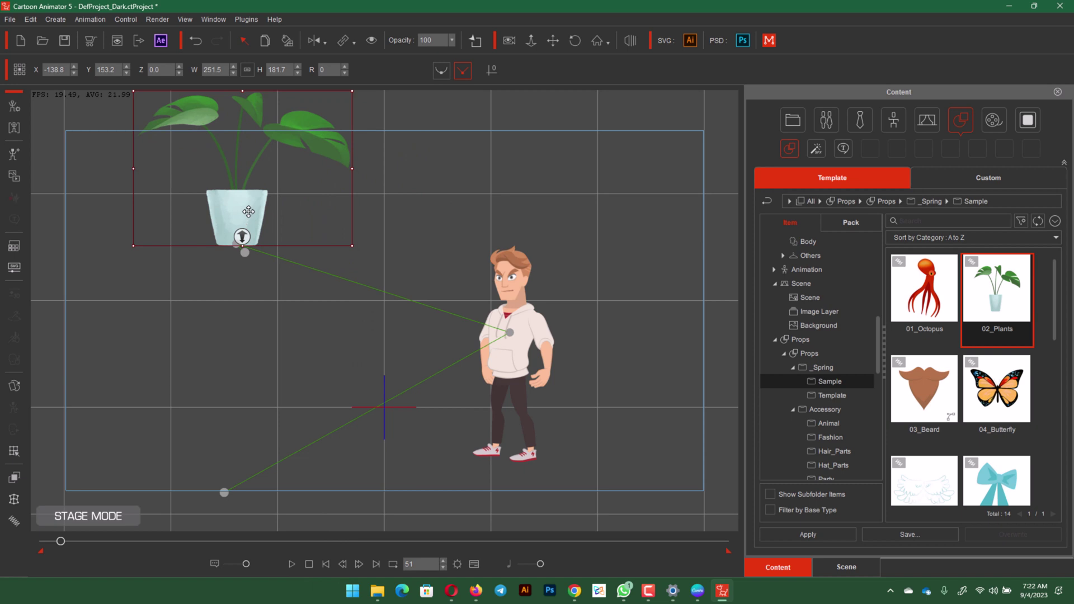
{"action": "right_click", "coordinate": [248, 211]}
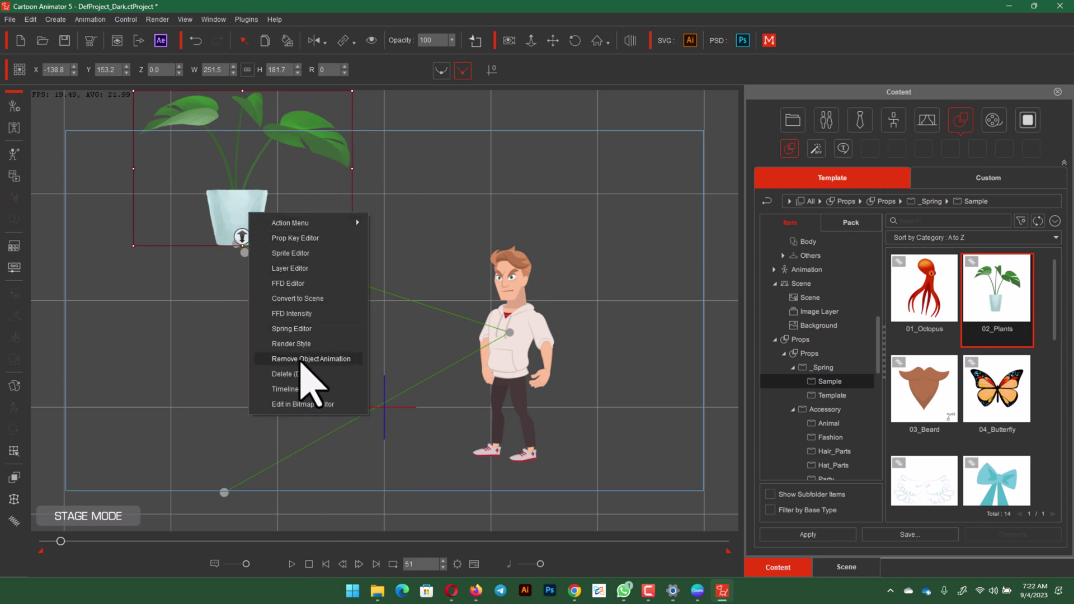
{"action": "left_click", "coordinate": [301, 359]}
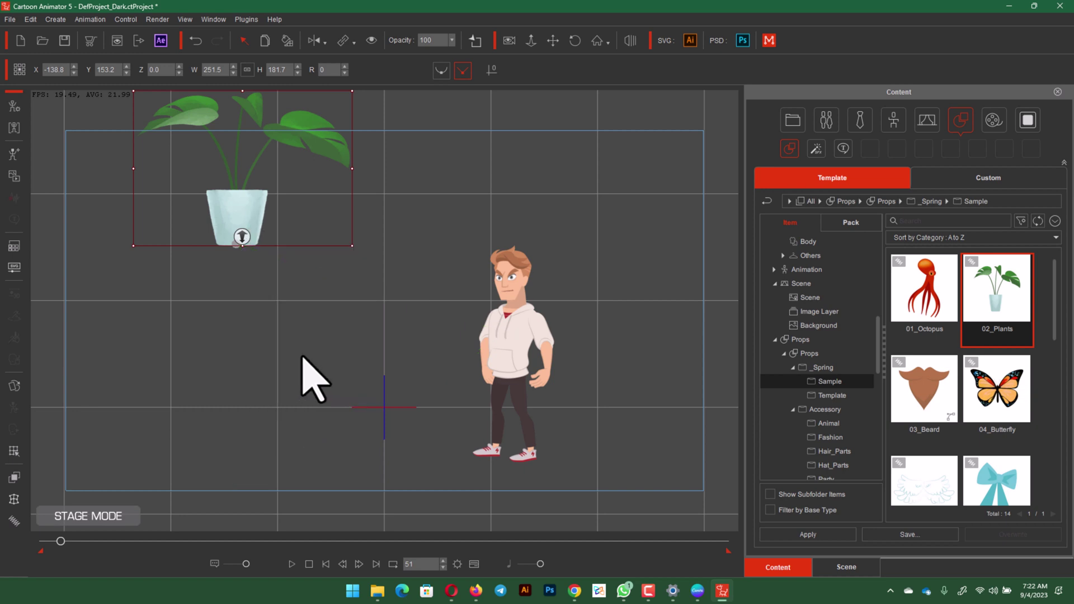
- Reposition the plant at frame 0 to about X -120.5, Y 102.9 and enlarge it to about W 424.4, H 306.7
{"action": "key", "text": "ctrl+z"}
{"action": "left_click_drag", "start_coordinate": [236, 208], "coordinate": [436, 236]}
{"action": "left_click_drag", "start_coordinate": [280, 256], "coordinate": [231, 224]}
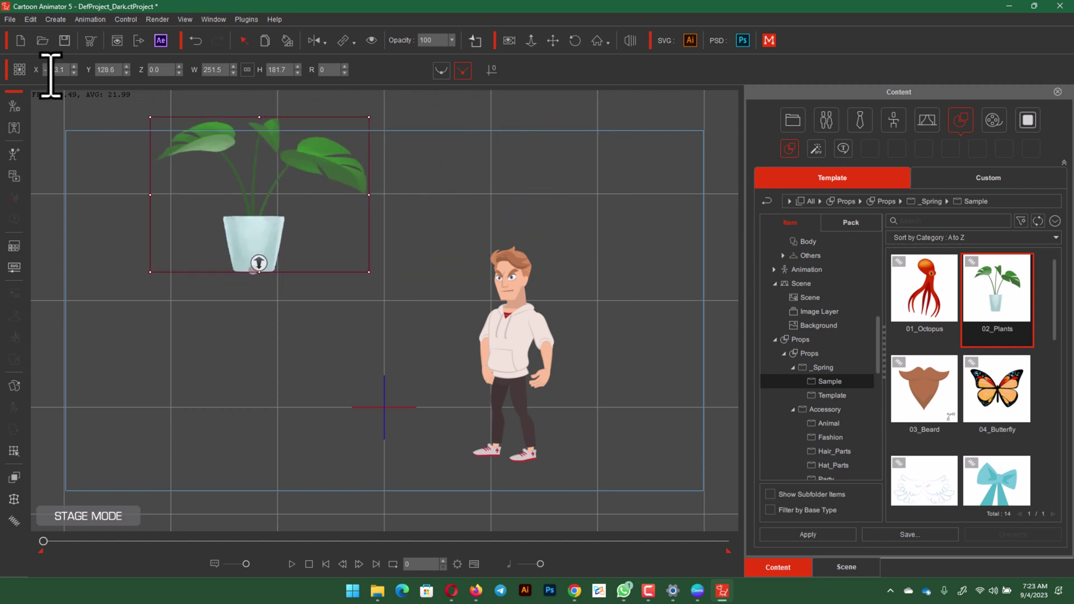
{"action": "left_click_drag", "start_coordinate": [249, 244], "coordinate": [324, 290]}
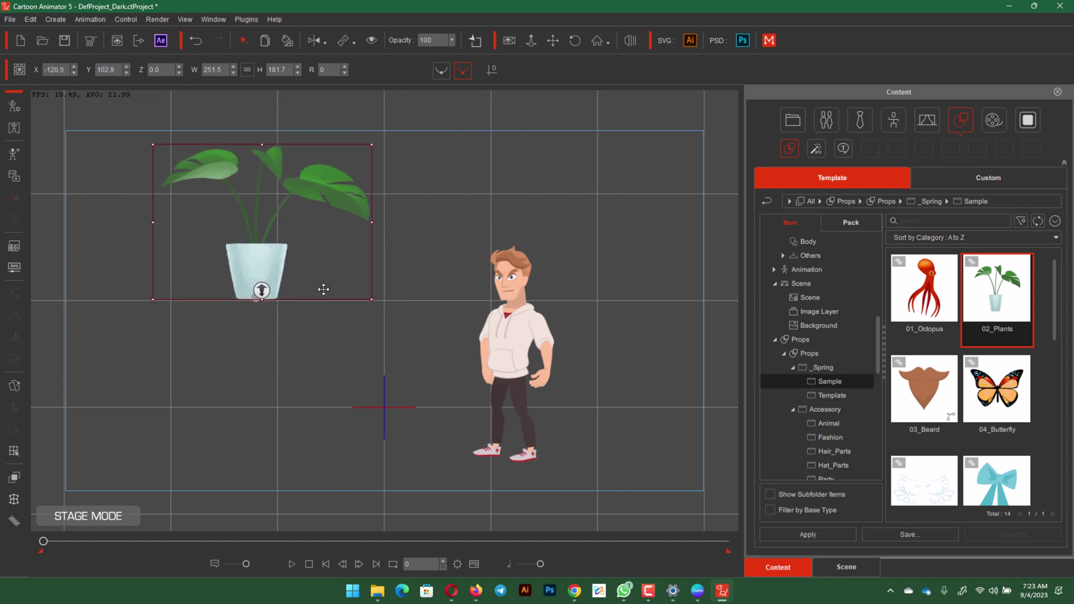
{"action": "left_click_drag", "start_coordinate": [390, 310], "coordinate": [456, 296]}
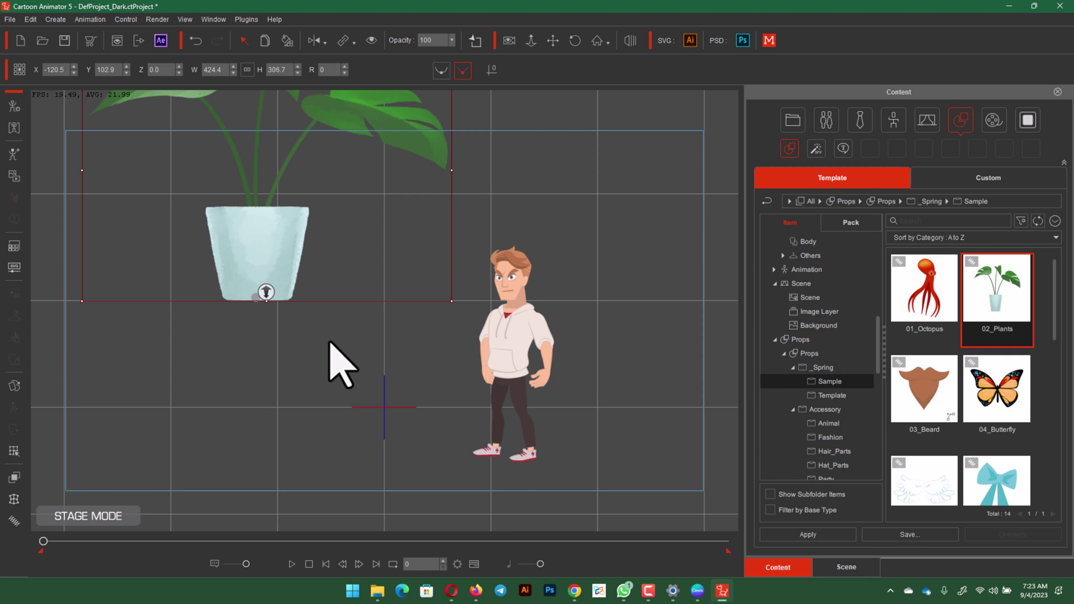
- Reset the plant's transform to its defaults and add a second 02_Plants prop at about X -55.8, Y 207.3
{"action": "left_click", "coordinate": [492, 71]}
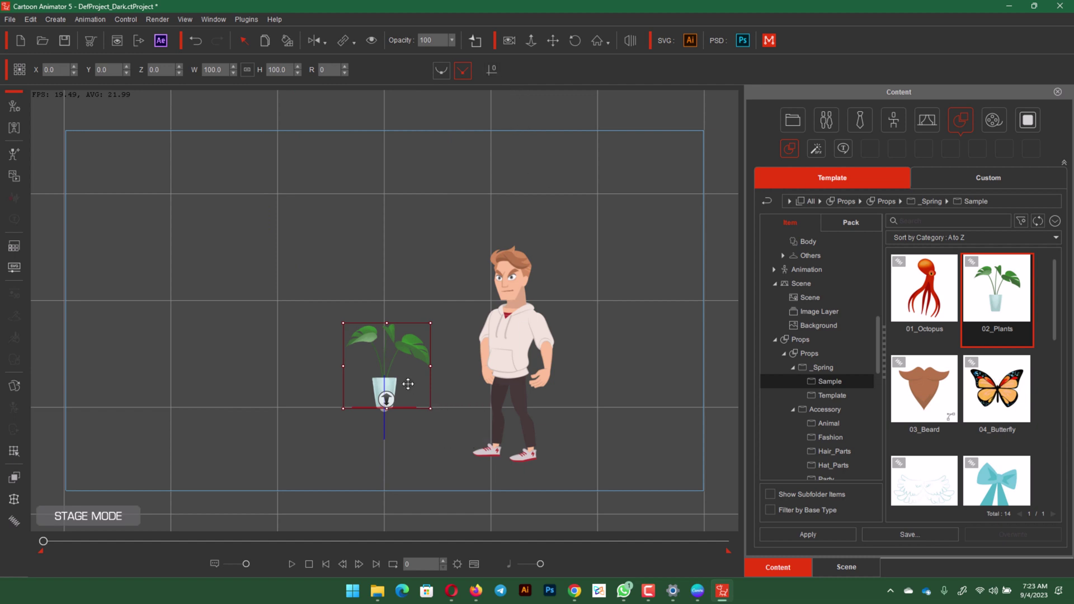
{"action": "left_click_drag", "start_coordinate": [1008, 324], "coordinate": [323, 186]}
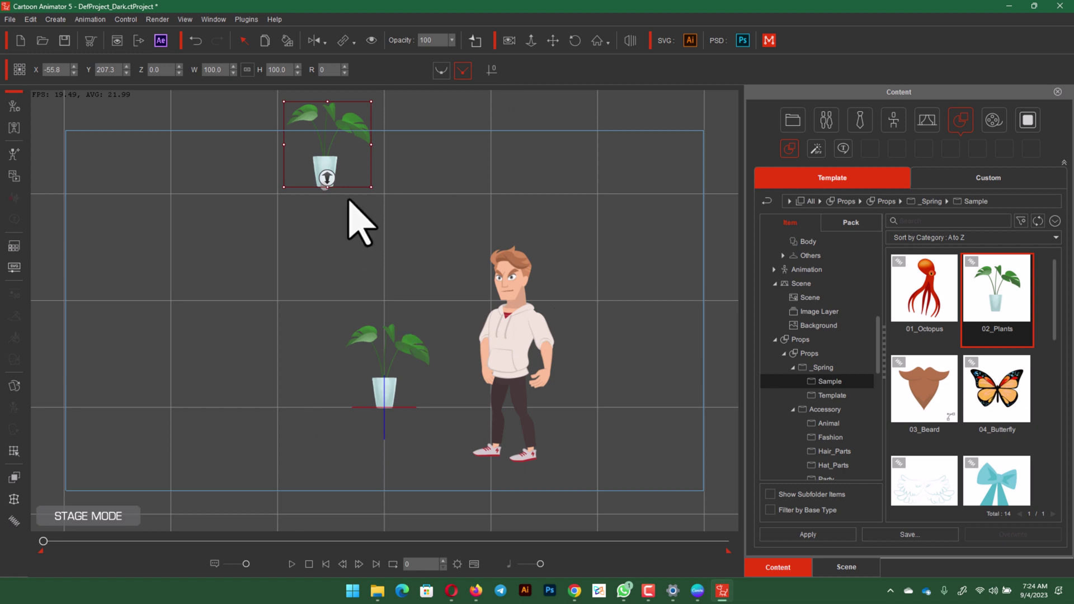
- Select the original plant standing at the stage origin
{"action": "left_click", "coordinate": [516, 337]}
{"action": "left_click", "coordinate": [414, 400]}
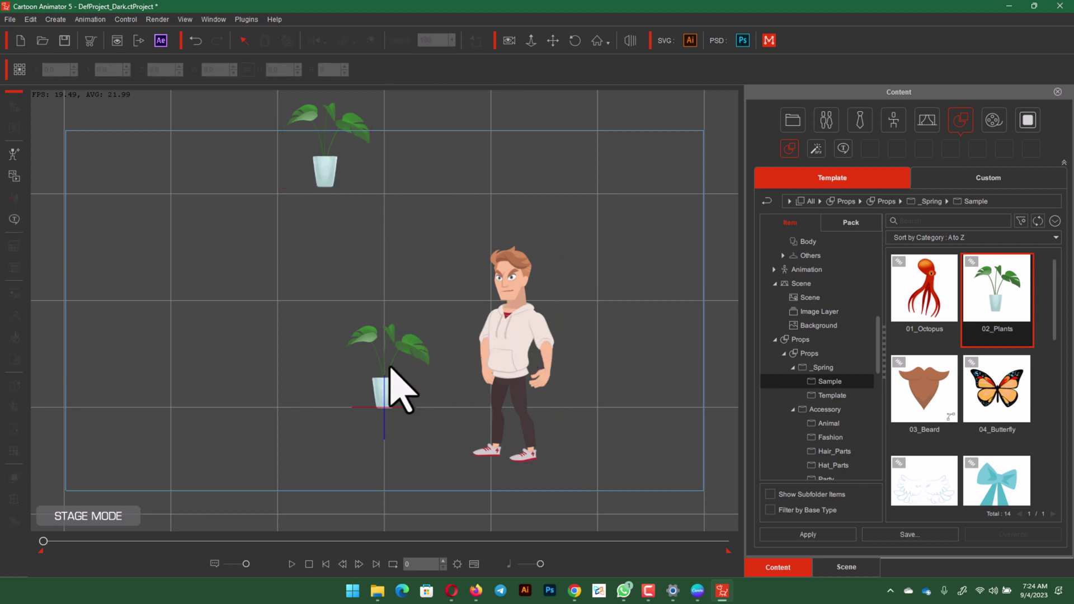
{"action": "left_click", "coordinate": [394, 389]}
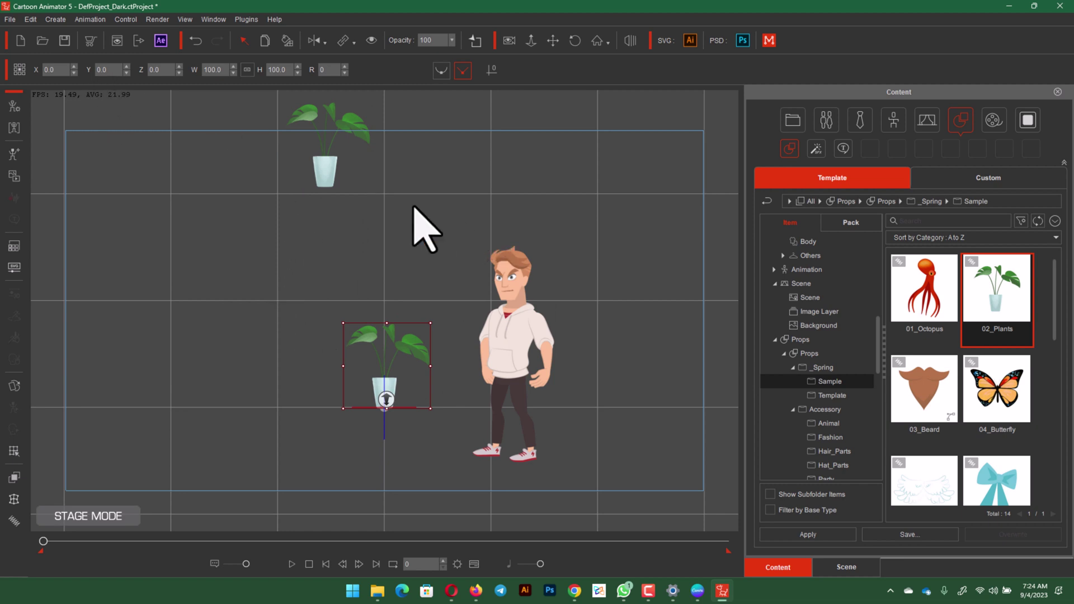